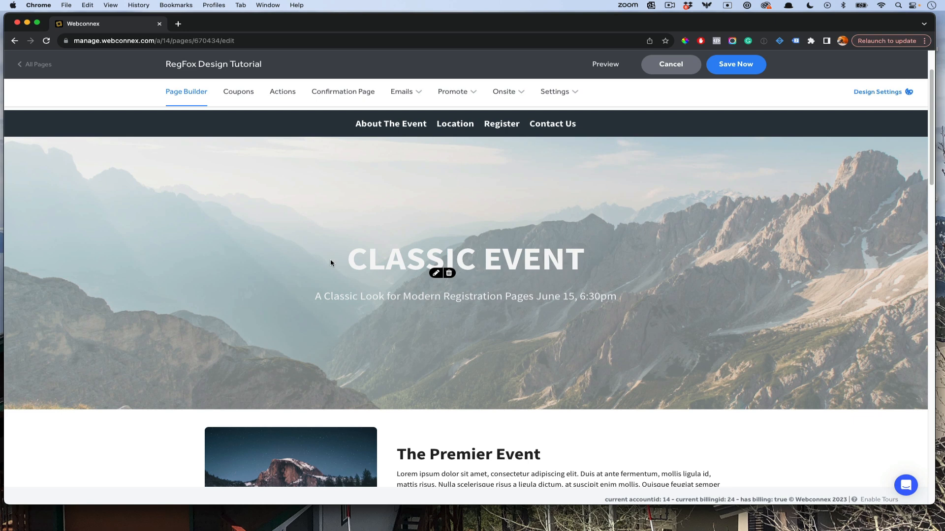
Review the registration page's layout and the element choosers for the registration form and the area below Location Information.
{"action": "scroll", "coordinate": [352, 314], "scroll_direction": "up", "scroll_amount": 3}
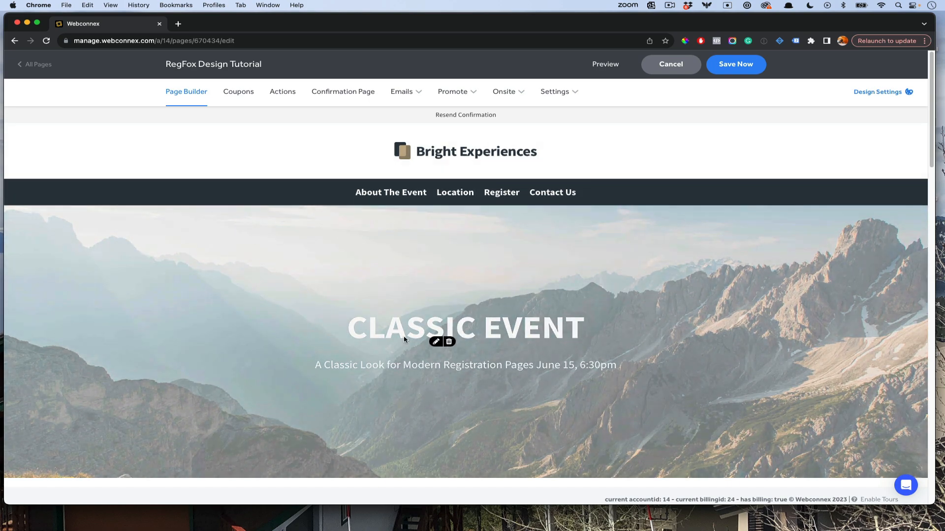
{"action": "scroll", "coordinate": [327, 333], "scroll_direction": "down", "scroll_amount": 3}
{"action": "scroll", "coordinate": [468, 249], "scroll_direction": "down", "scroll_amount": 10}
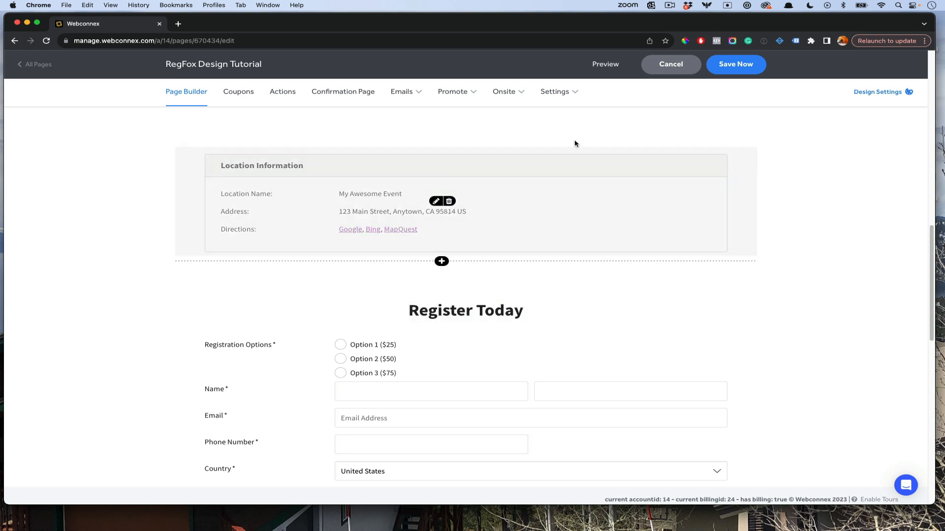
{"action": "scroll", "coordinate": [482, 311], "scroll_direction": "down", "scroll_amount": 2}
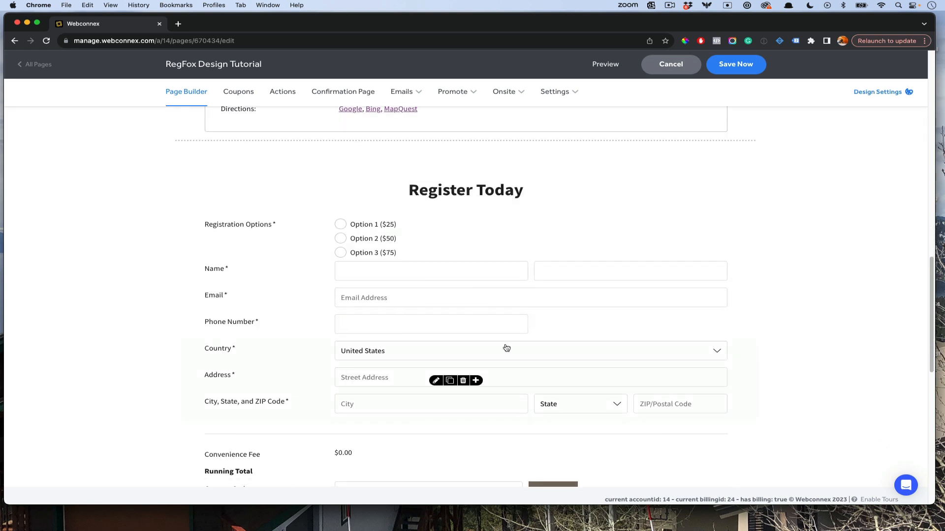
{"action": "left_click", "coordinate": [482, 238]}
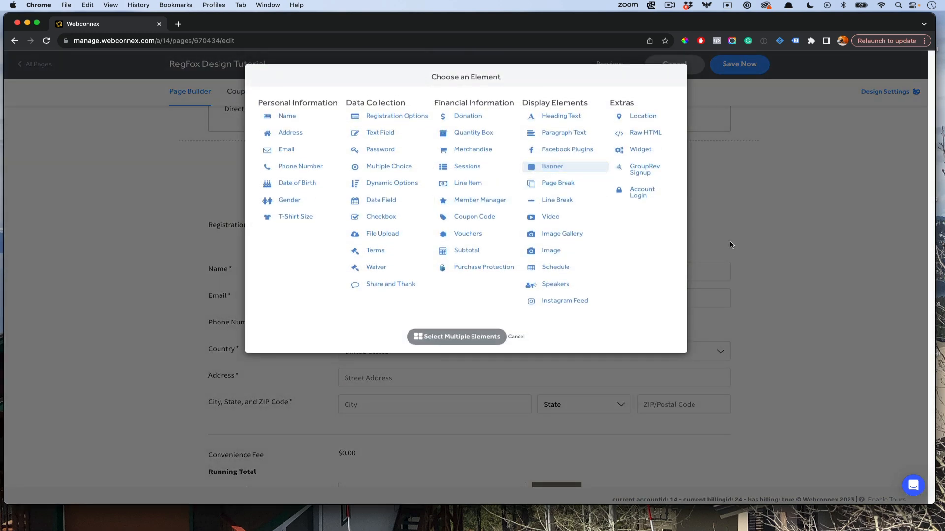
{"action": "left_click", "coordinate": [521, 337]}
{"action": "scroll", "coordinate": [542, 315], "scroll_direction": "up", "scroll_amount": 5}
{"action": "scroll", "coordinate": [541, 317], "scroll_direction": "up", "scroll_amount": 10}
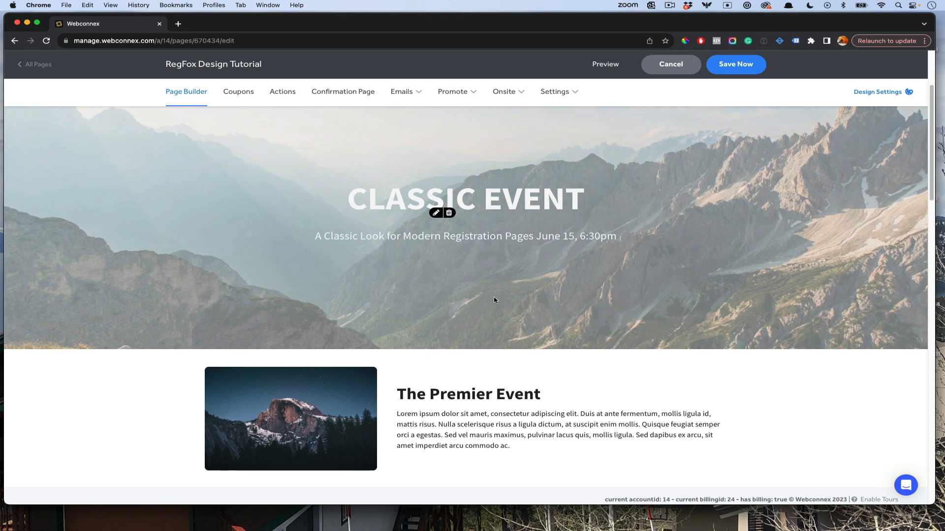
{"action": "scroll", "coordinate": [494, 299], "scroll_direction": "down", "scroll_amount": 10}
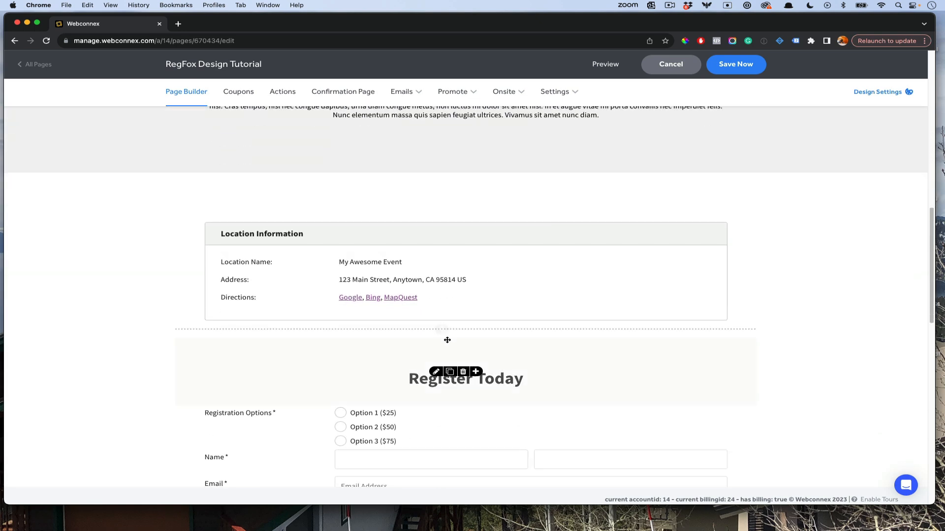
{"action": "left_click", "coordinate": [441, 330]}
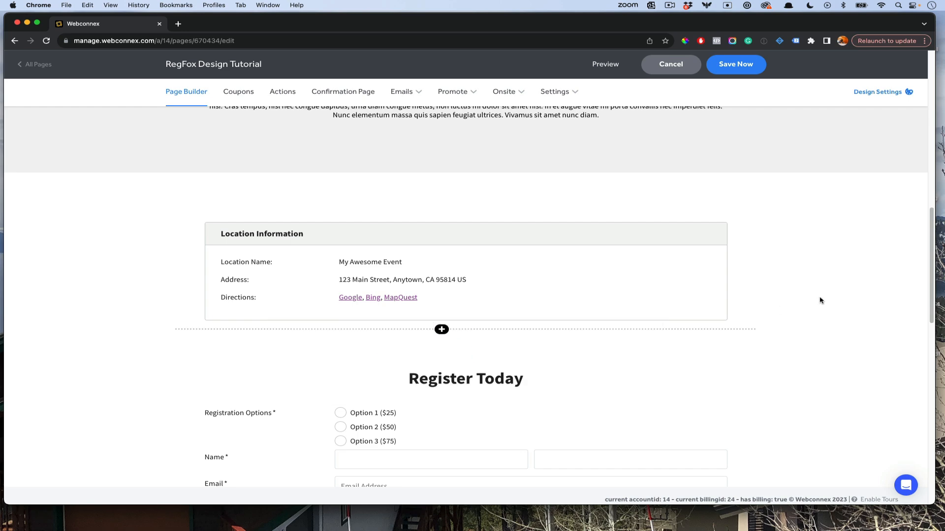
Add a Blur effect at 89% to the background image of the CLASSIC EVENT banner and apply it.
{"action": "scroll", "coordinate": [821, 300], "scroll_direction": "up", "scroll_amount": 6}
{"action": "scroll", "coordinate": [821, 300], "scroll_direction": "up", "scroll_amount": 5}
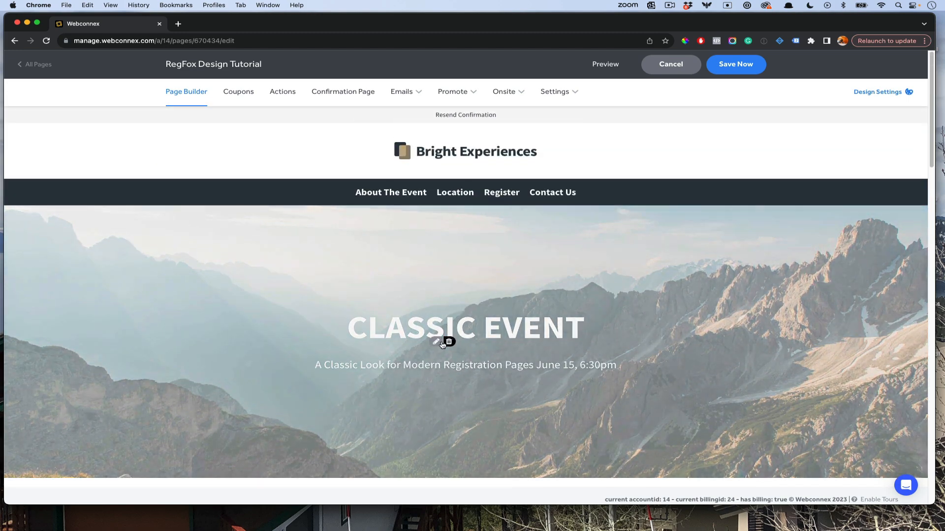
{"action": "left_click", "coordinate": [438, 342]}
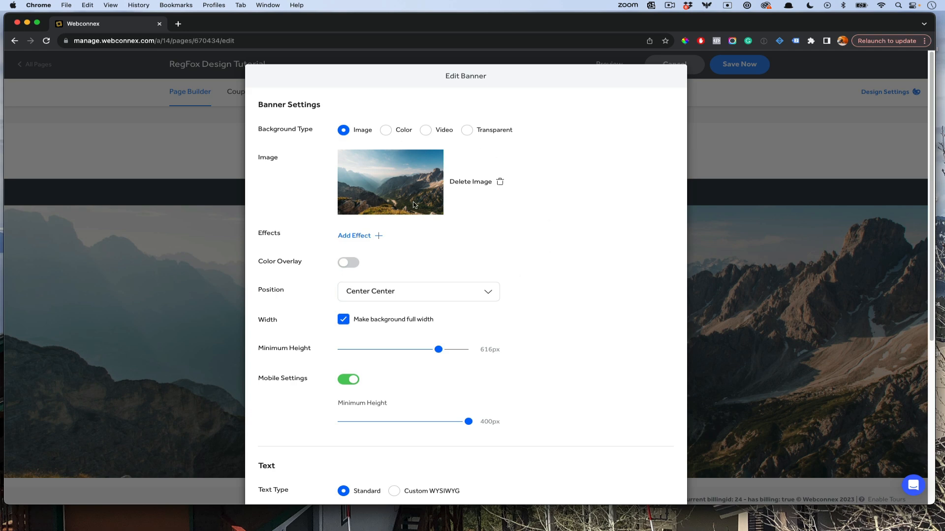
{"action": "scroll", "coordinate": [413, 205], "scroll_direction": "down", "scroll_amount": 5}
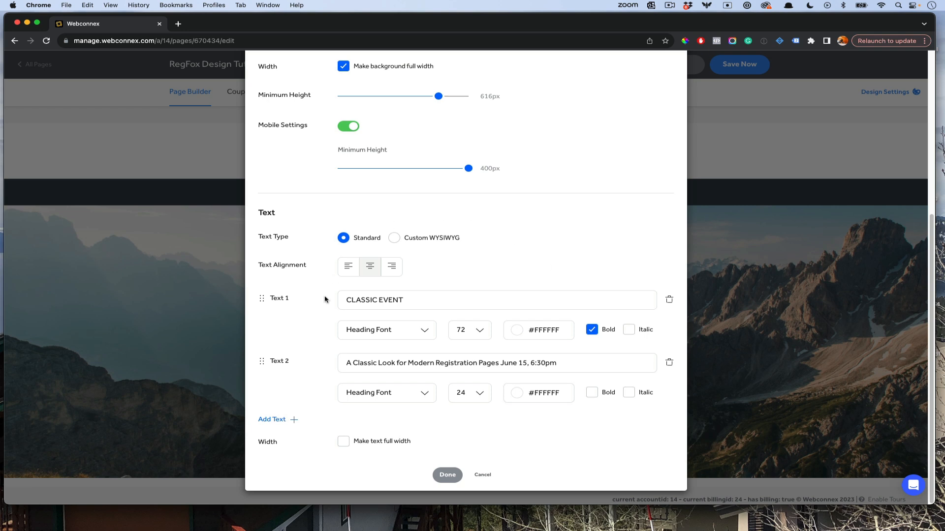
{"action": "scroll", "coordinate": [383, 368], "scroll_direction": "up", "scroll_amount": 5}
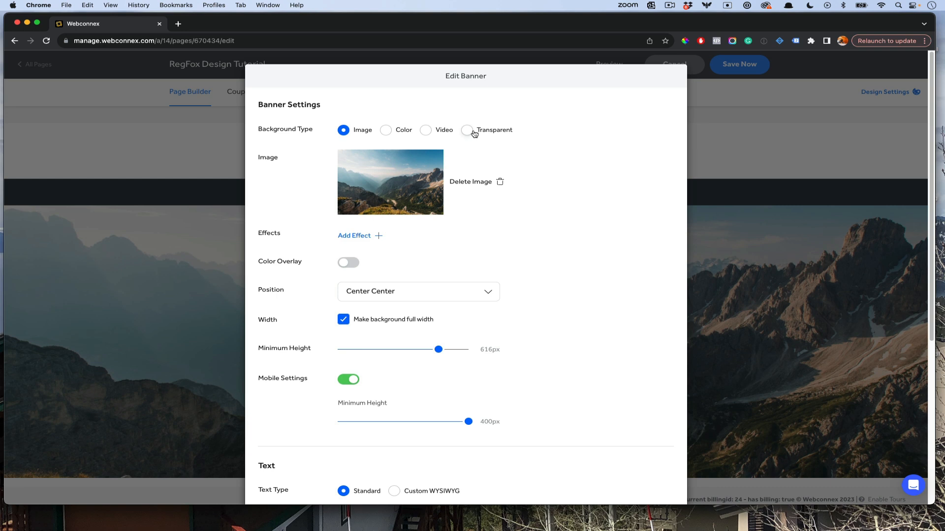
{"action": "left_click", "coordinate": [346, 237]}
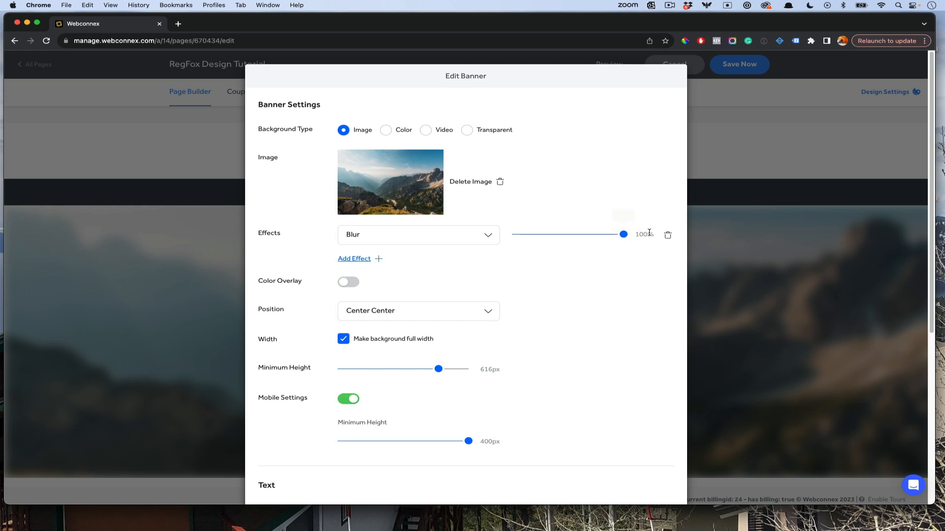
{"action": "left_click_drag", "start_coordinate": [624, 234], "coordinate": [615, 234]}
{"action": "scroll", "coordinate": [605, 337], "scroll_direction": "down", "scroll_amount": 6}
{"action": "left_click", "coordinate": [454, 474]}
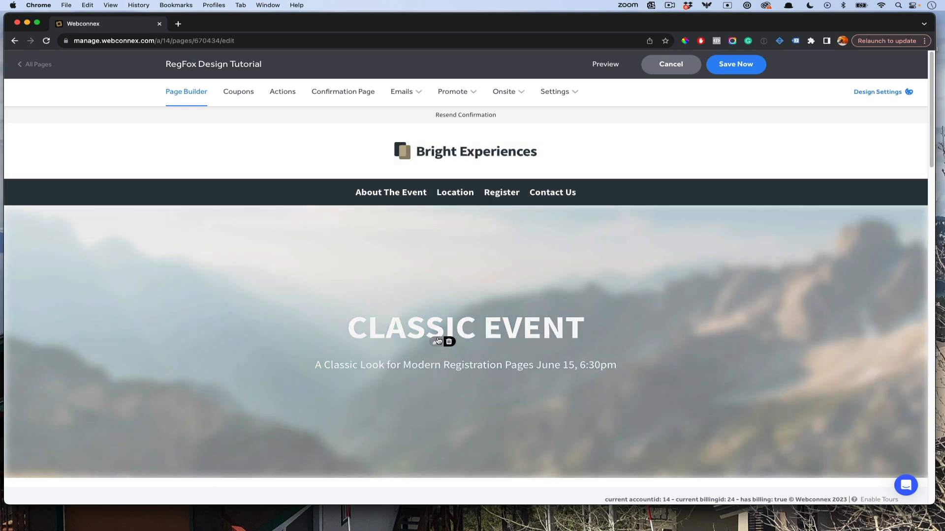
Reopen the banner settings and add a second effect, Saturate, at 33%.
{"action": "left_click", "coordinate": [443, 340]}
{"action": "left_click", "coordinate": [363, 260]}
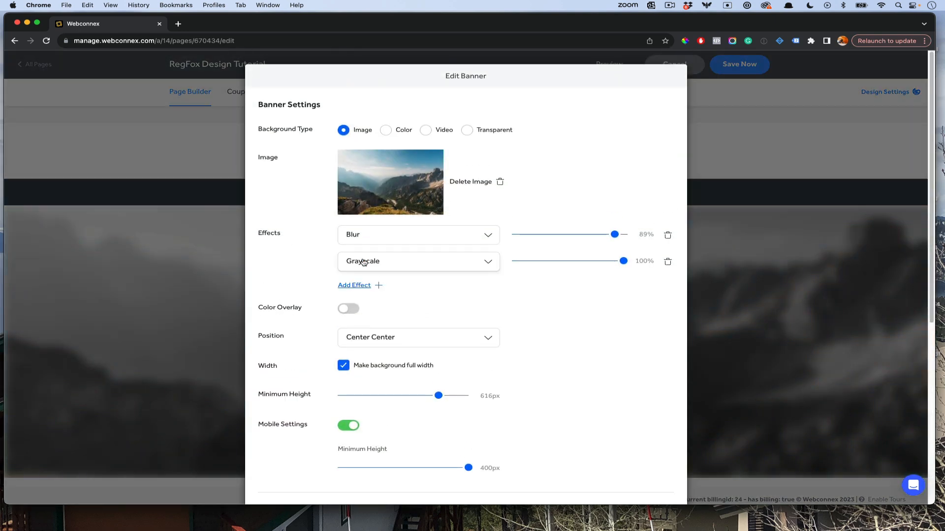
{"action": "left_click", "coordinate": [389, 263]}
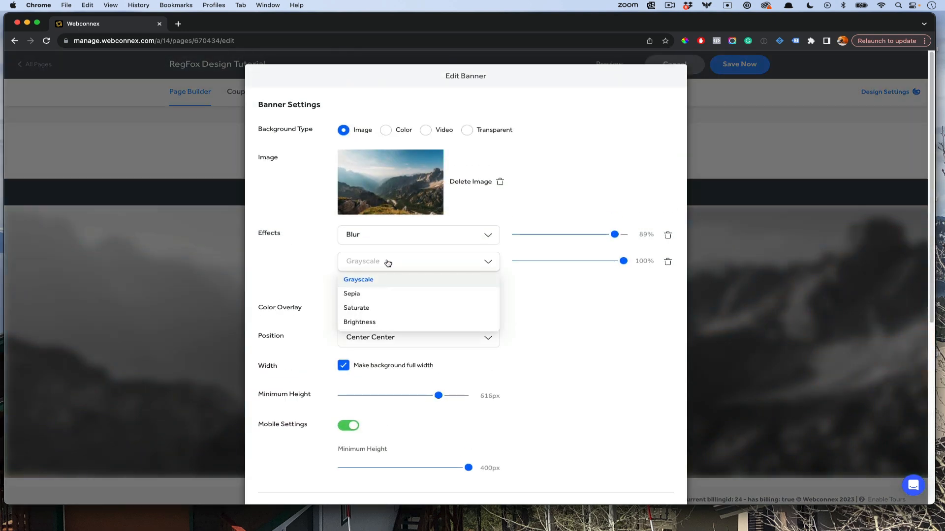
{"action": "left_click", "coordinate": [389, 297]}
{"action": "left_click", "coordinate": [408, 306]}
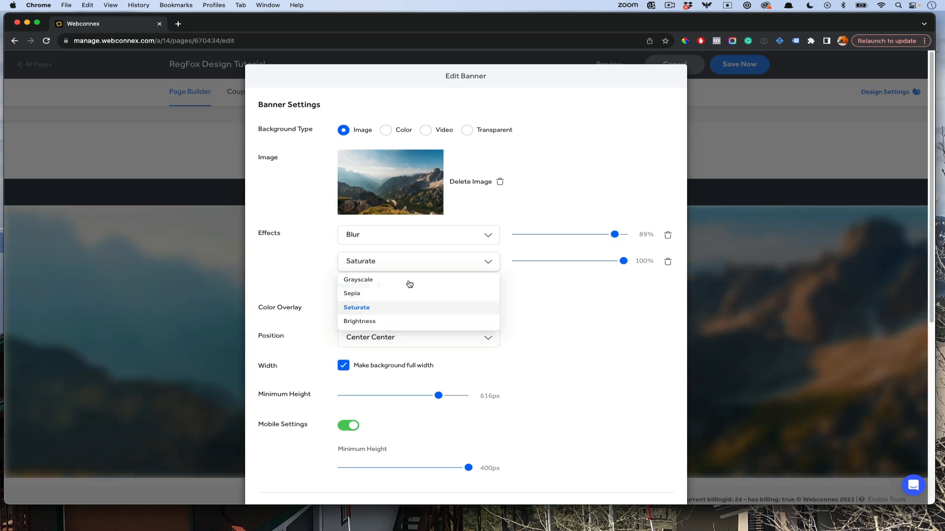
{"action": "left_click_drag", "start_coordinate": [623, 261], "coordinate": [549, 261]}
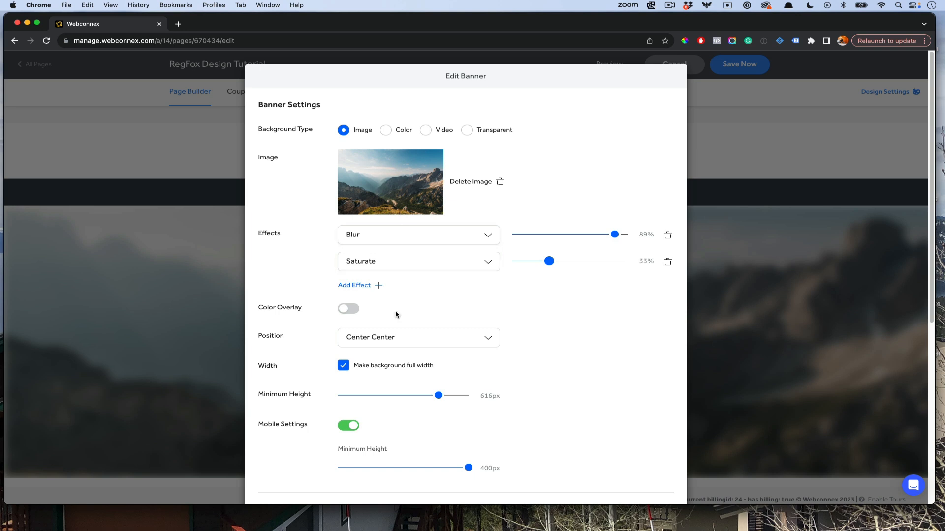
Turn on the banner's color overlay and set it to a translucent blue, rgba(15, 78, 242, 0.39).
{"action": "scroll", "coordinate": [527, 319], "scroll_direction": "down", "scroll_amount": 1}
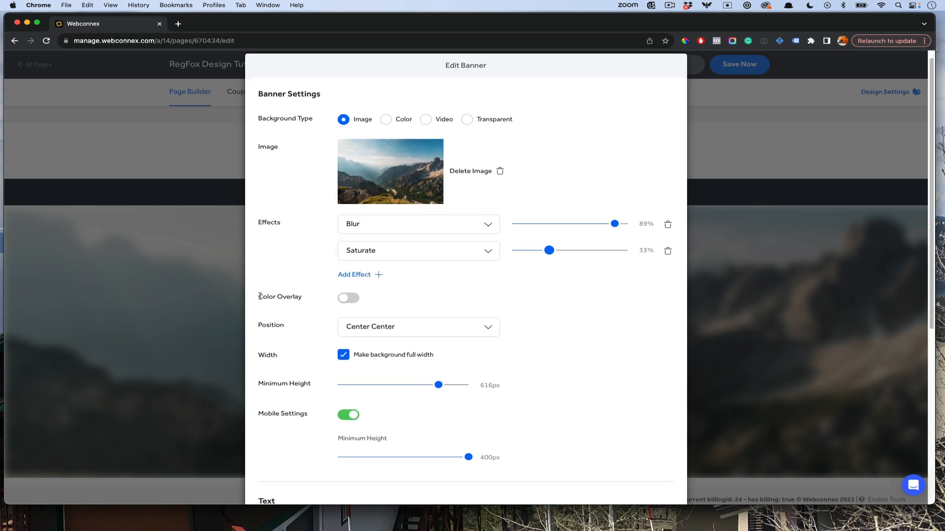
{"action": "left_click", "coordinate": [354, 299]}
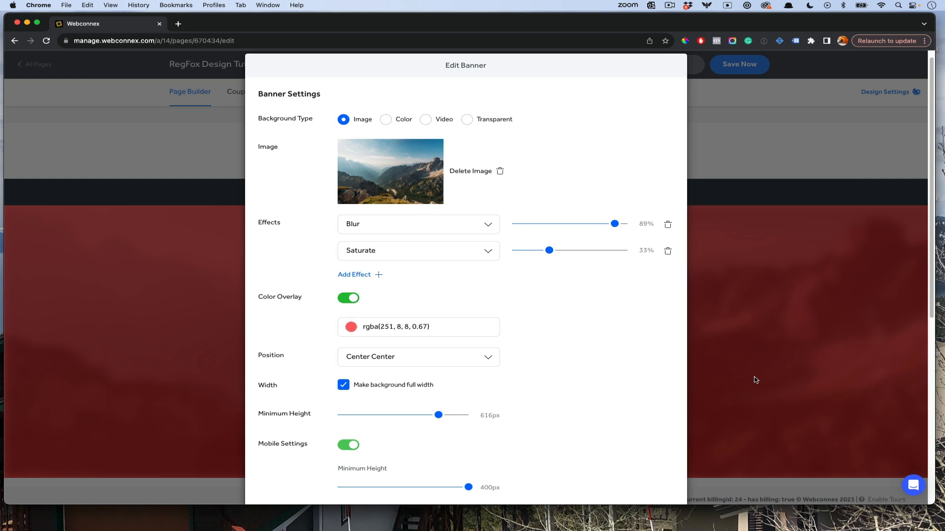
{"action": "left_click", "coordinate": [351, 328]}
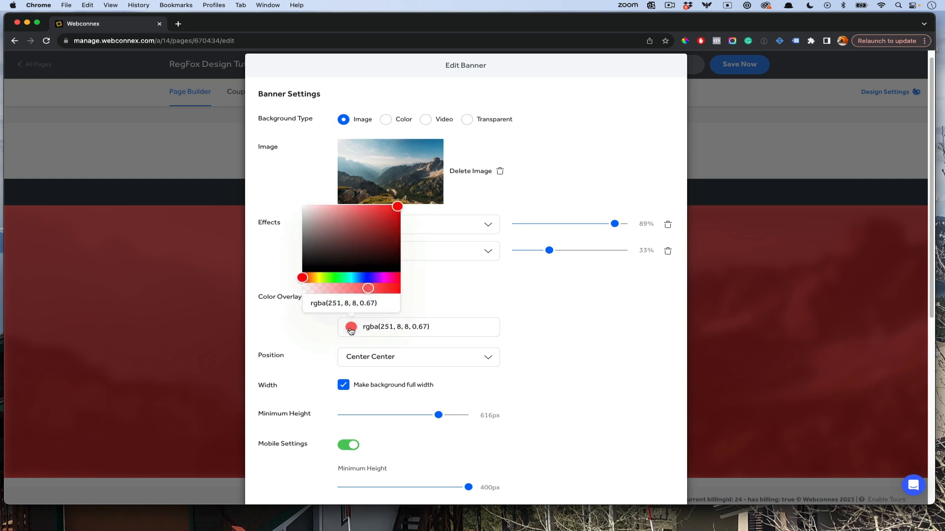
{"action": "left_click", "coordinate": [364, 278]}
{"action": "left_click", "coordinate": [369, 289]}
{"action": "left_click_drag", "start_coordinate": [369, 291], "coordinate": [345, 292]}
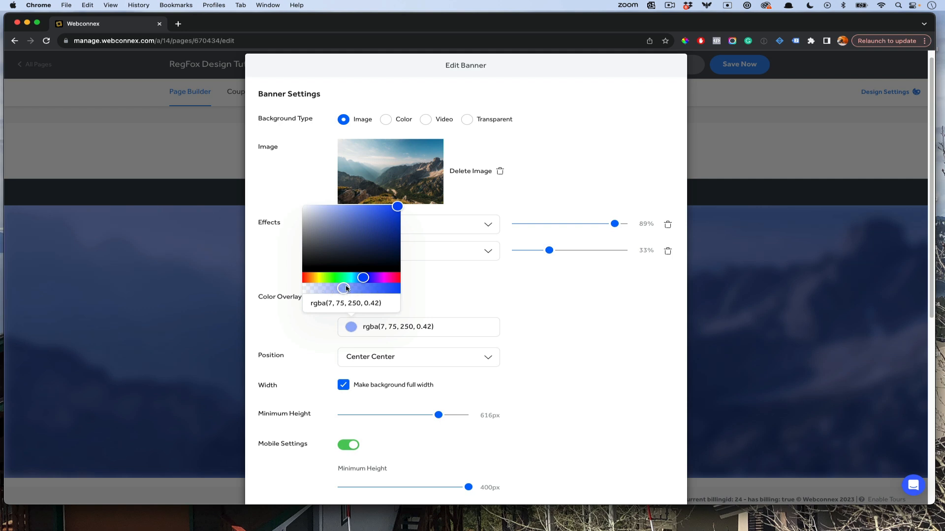
{"action": "left_click_drag", "start_coordinate": [344, 290], "coordinate": [403, 293]}
{"action": "left_click", "coordinate": [339, 292]}
{"action": "left_click", "coordinate": [340, 292]}
{"action": "left_click_drag", "start_coordinate": [383, 224], "coordinate": [395, 208]}
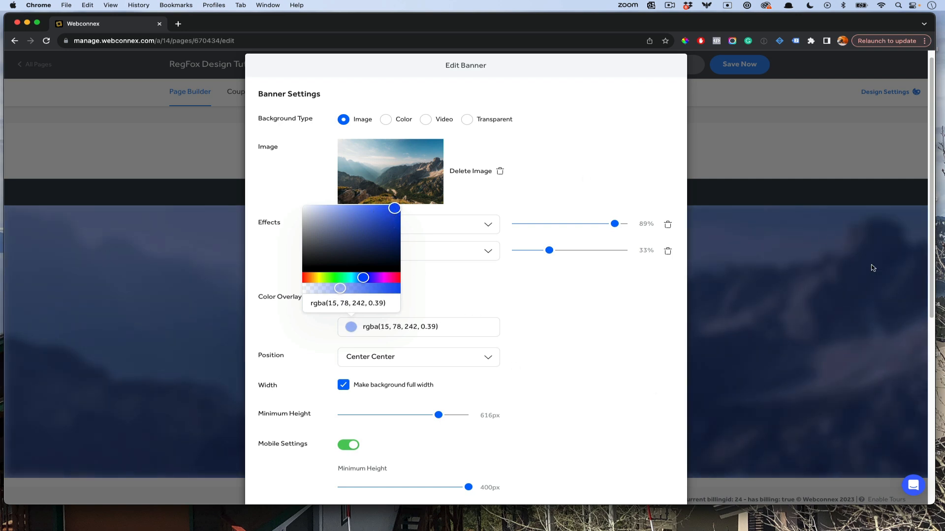
{"action": "left_click", "coordinate": [529, 353]}
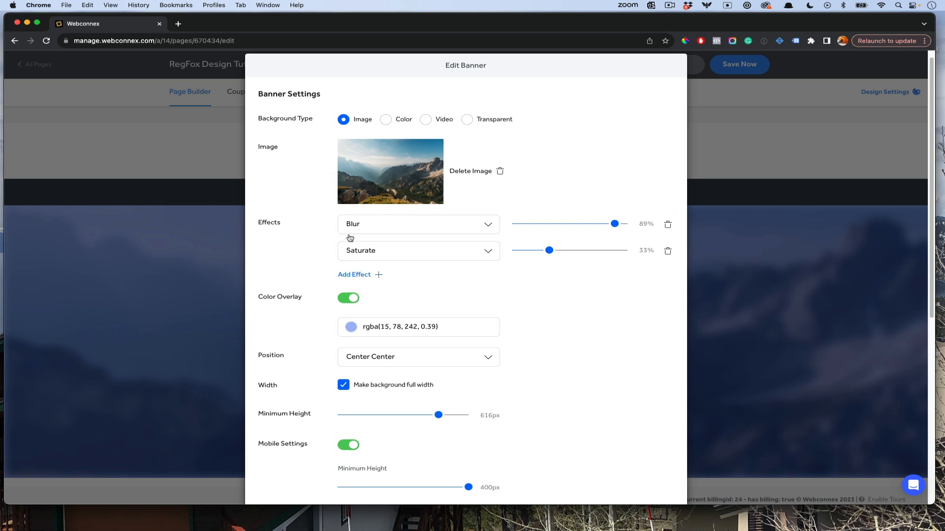
Set the banner image position to Top Center and apply the banner settings.
{"action": "left_click", "coordinate": [376, 365]}
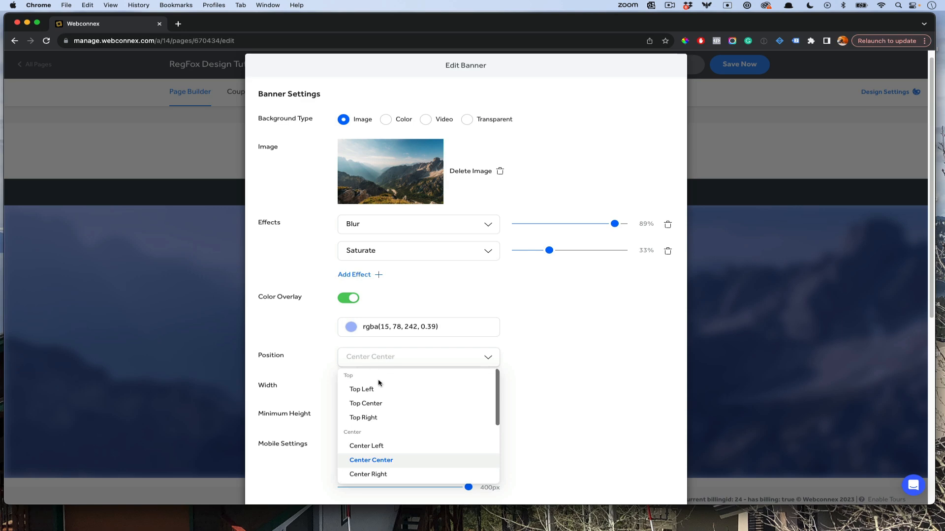
{"action": "left_click", "coordinate": [380, 404]}
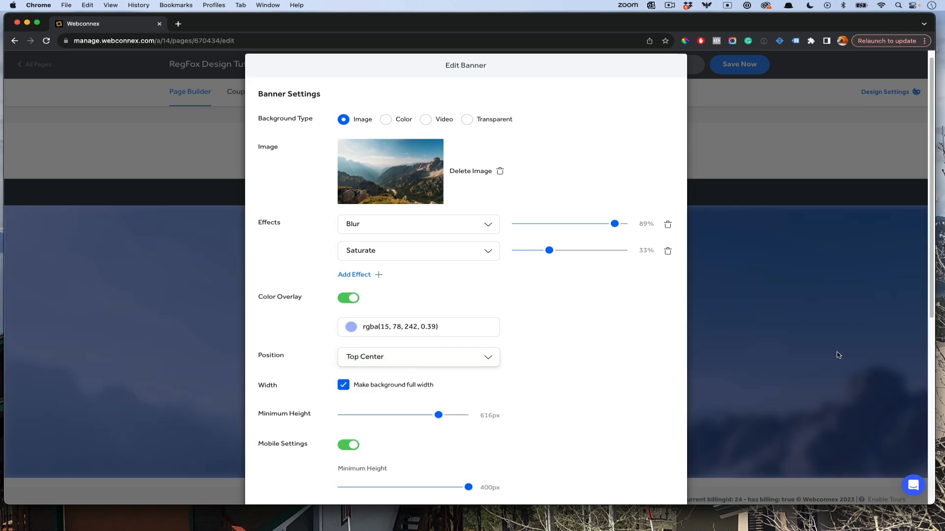
{"action": "scroll", "coordinate": [738, 354], "scroll_direction": "down", "scroll_amount": 6}
{"action": "left_click", "coordinate": [447, 475]}
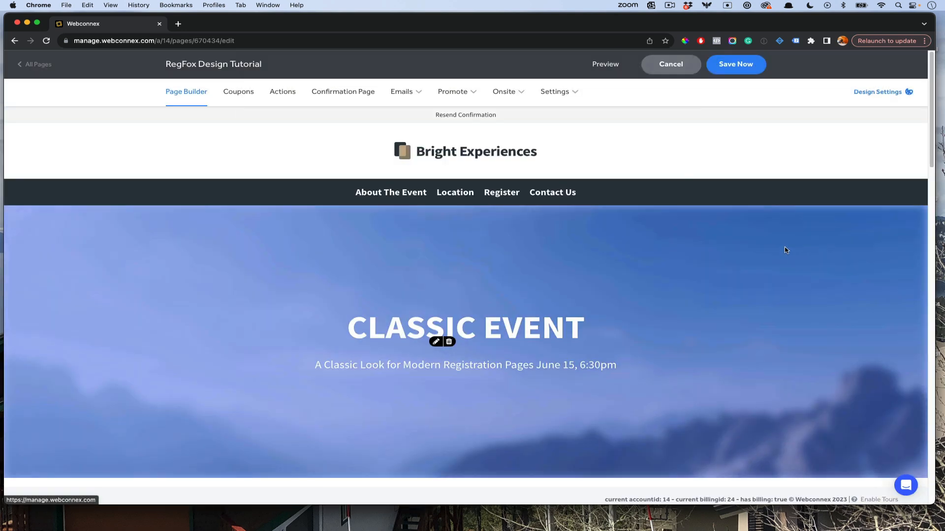
Reopen the banner settings and set the image position to Center Center.
{"action": "scroll", "coordinate": [788, 222], "scroll_direction": "down", "scroll_amount": 3}
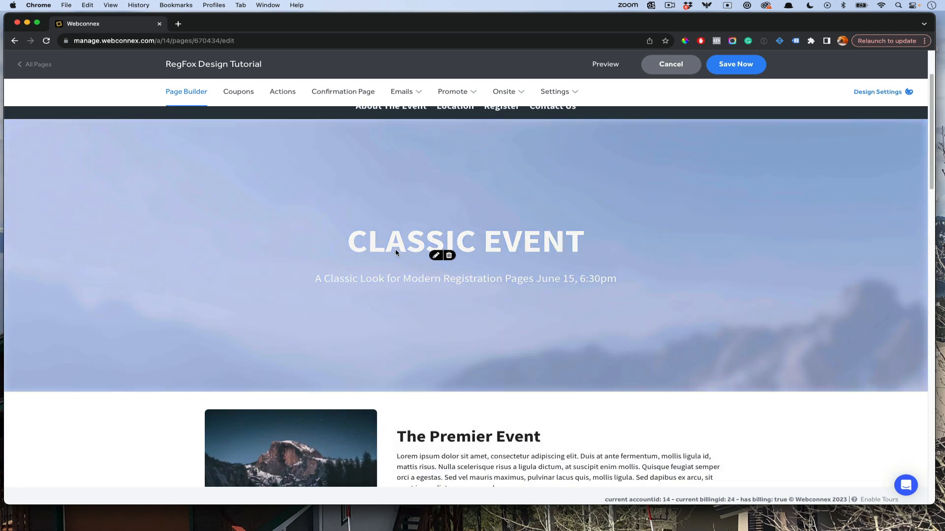
{"action": "left_click", "coordinate": [436, 255]}
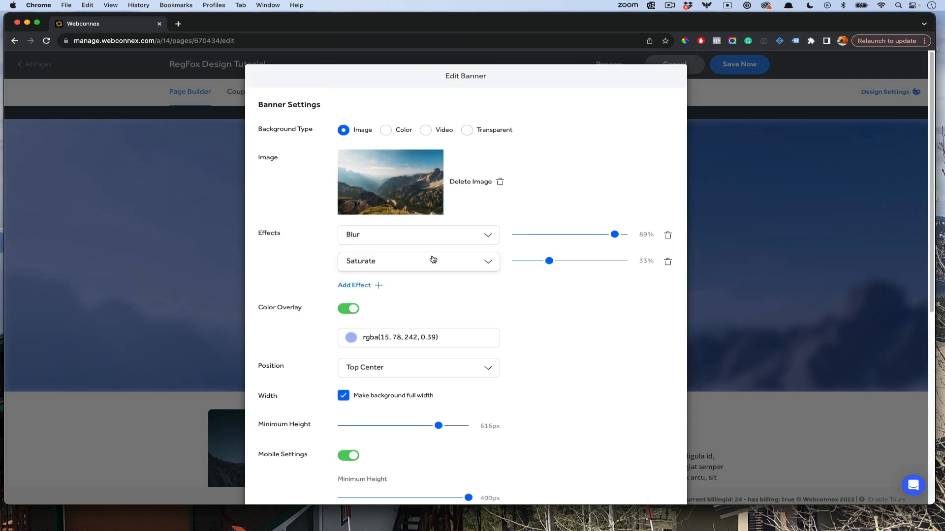
{"action": "scroll", "coordinate": [432, 275], "scroll_direction": "down", "scroll_amount": 3}
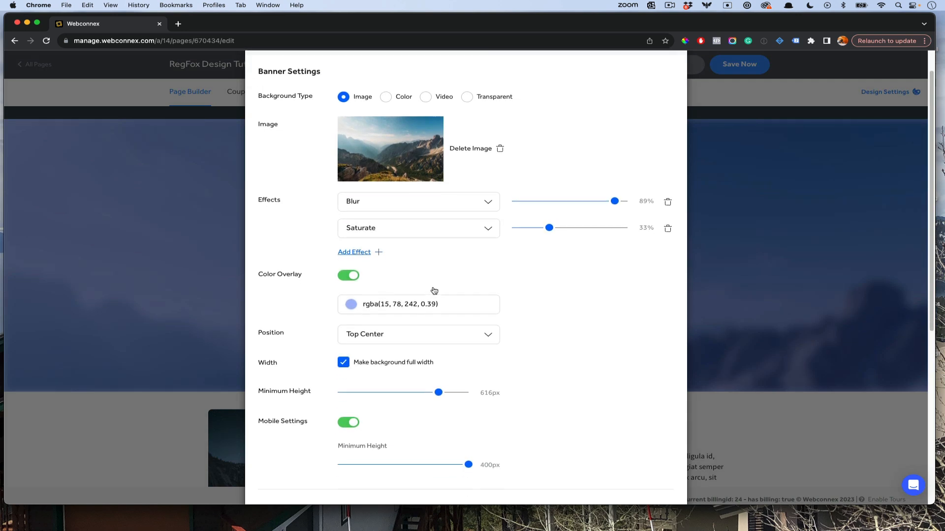
{"action": "left_click", "coordinate": [389, 299]}
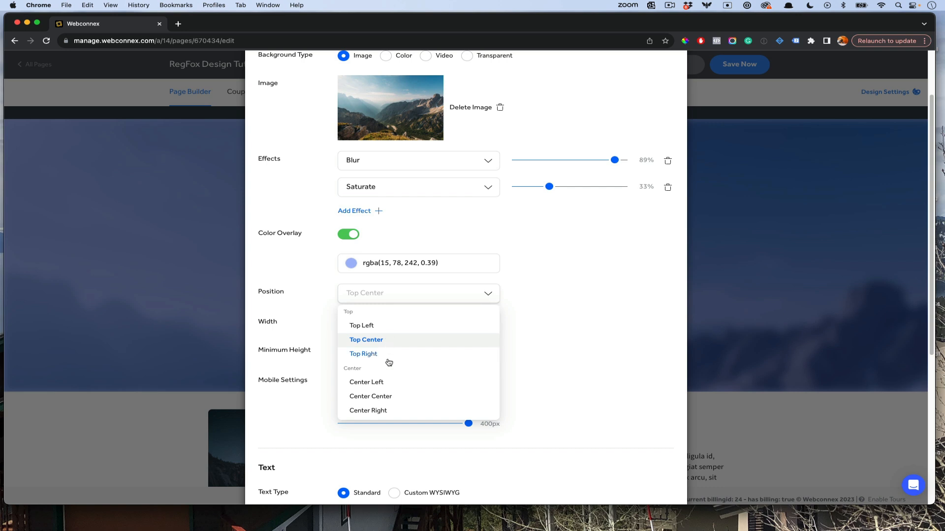
{"action": "scroll", "coordinate": [388, 363], "scroll_direction": "down", "scroll_amount": 3}
{"action": "scroll", "coordinate": [387, 362], "scroll_direction": "up", "scroll_amount": 3}
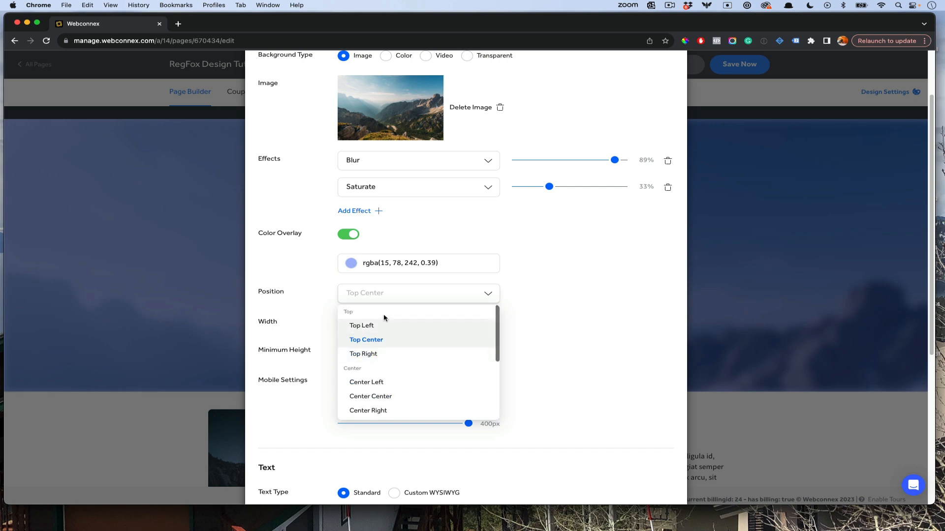
{"action": "left_click", "coordinate": [379, 396]}
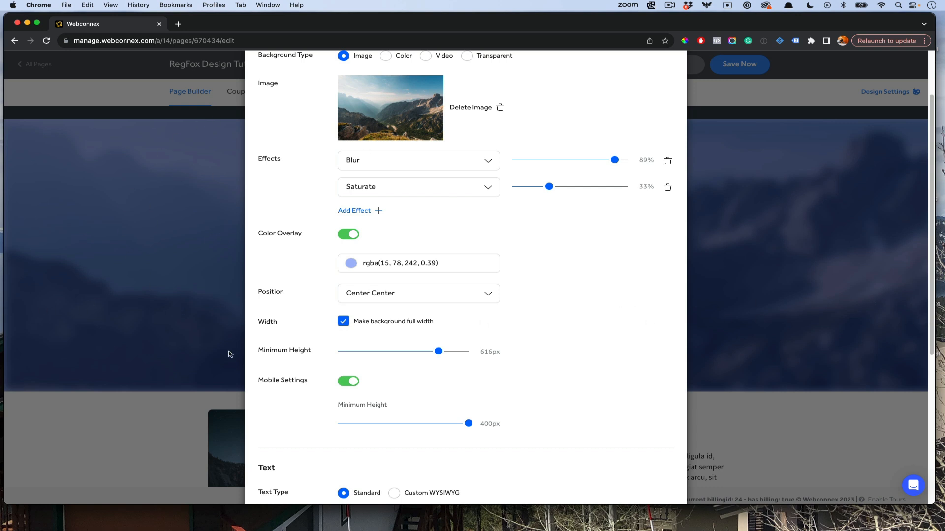
Toggle the banner's full-width background off and back on, and set the desktop minimum height to 372px.
{"action": "left_click", "coordinate": [343, 321]}
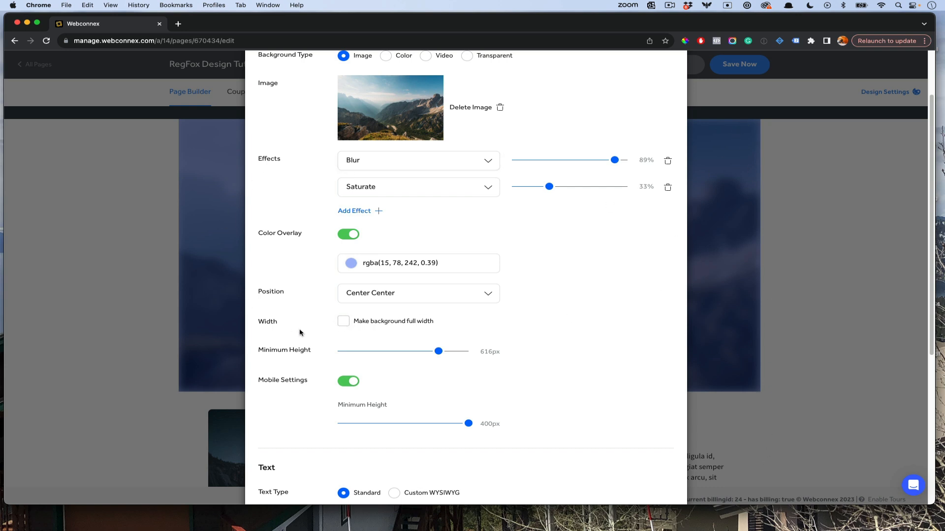
{"action": "left_click", "coordinate": [343, 323]}
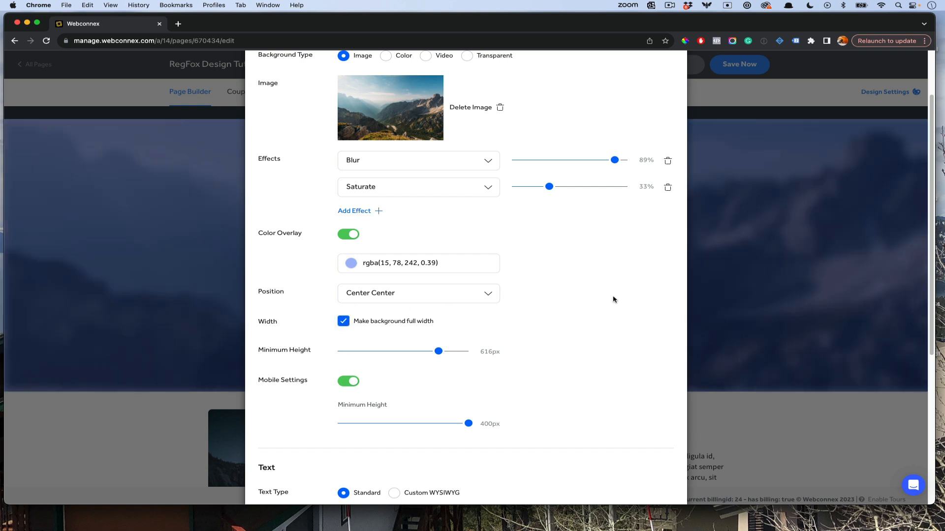
{"action": "left_click_drag", "start_coordinate": [438, 351], "coordinate": [398, 352]}
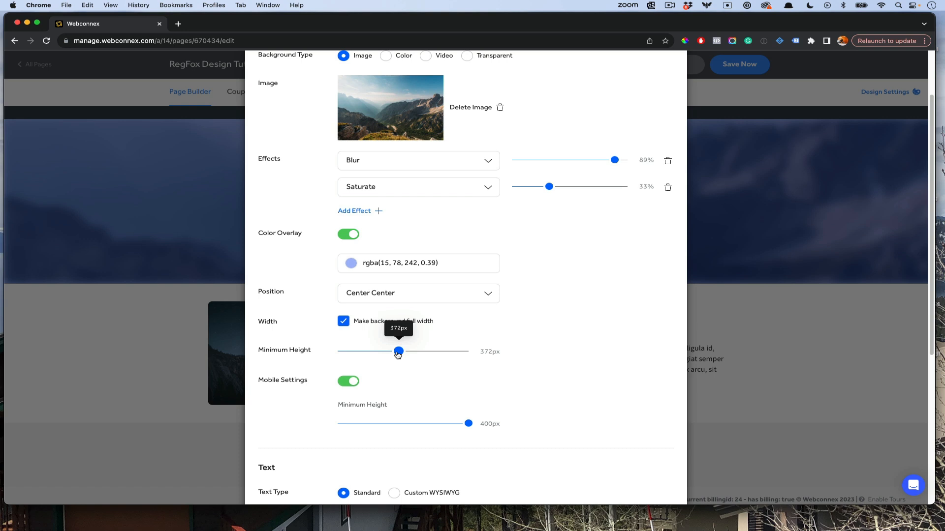
Set the banner's desktop minimum height to 604px.
{"action": "scroll", "coordinate": [745, 269], "scroll_direction": "up", "scroll_amount": 3}
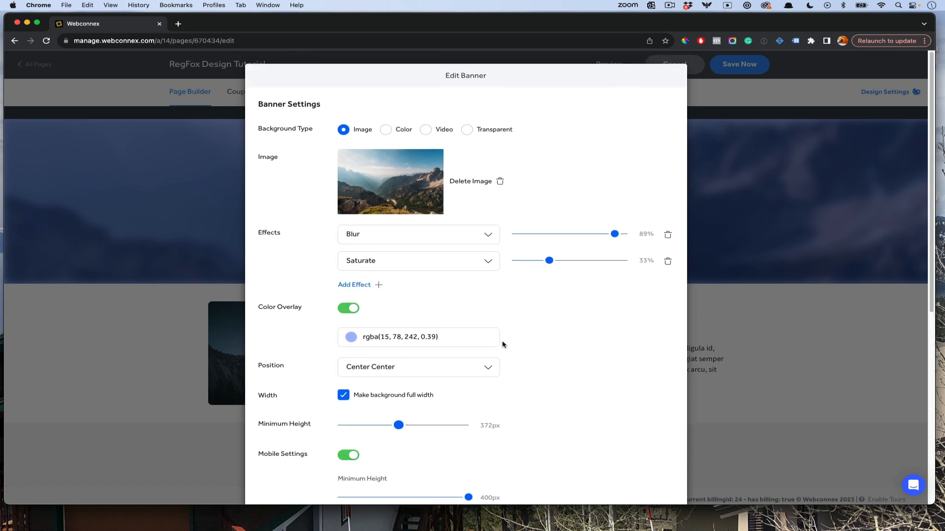
{"action": "scroll", "coordinate": [443, 364], "scroll_direction": "down", "scroll_amount": 1}
{"action": "left_click_drag", "start_coordinate": [398, 401], "coordinate": [436, 400]}
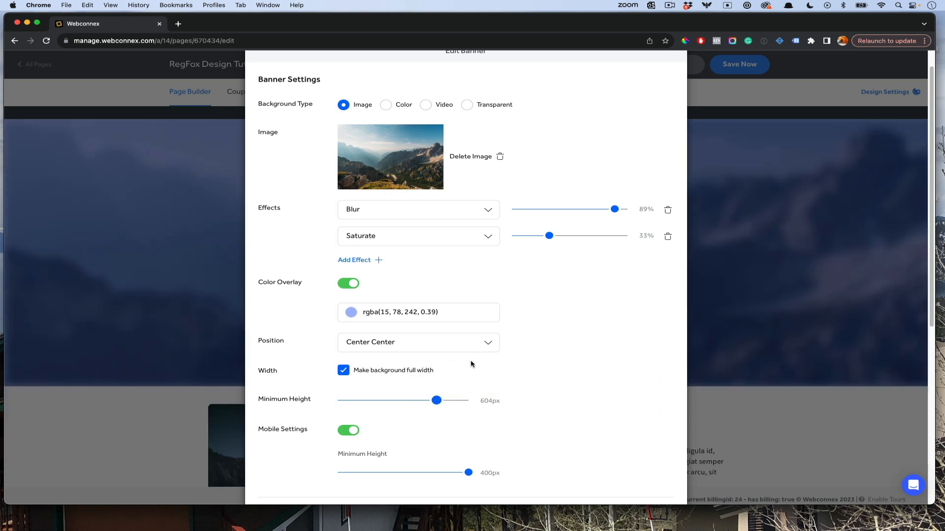
Examine the banner's text settings, including the size and font choices for the second text line.
{"action": "scroll", "coordinate": [513, 364], "scroll_direction": "down", "scroll_amount": 2}
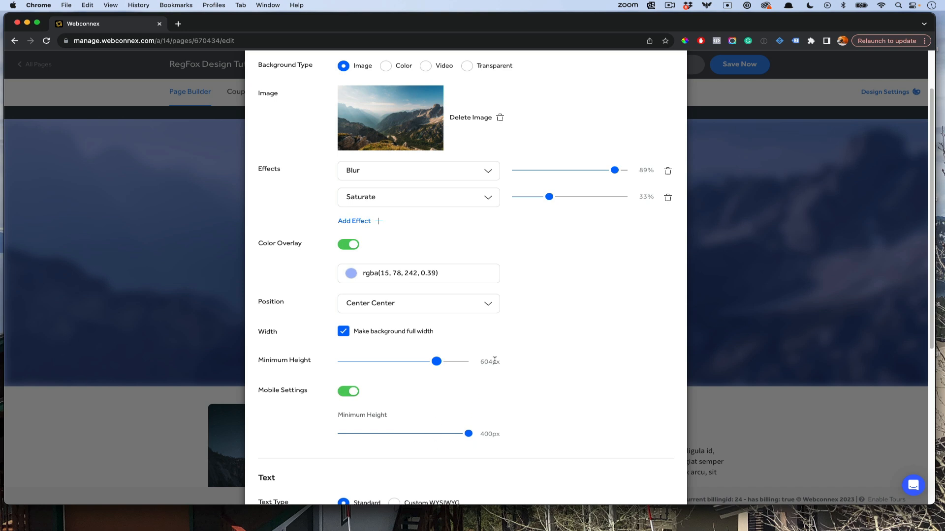
{"action": "scroll", "coordinate": [530, 334], "scroll_direction": "down", "scroll_amount": 3}
{"action": "scroll", "coordinate": [534, 336], "scroll_direction": "down", "scroll_amount": 2}
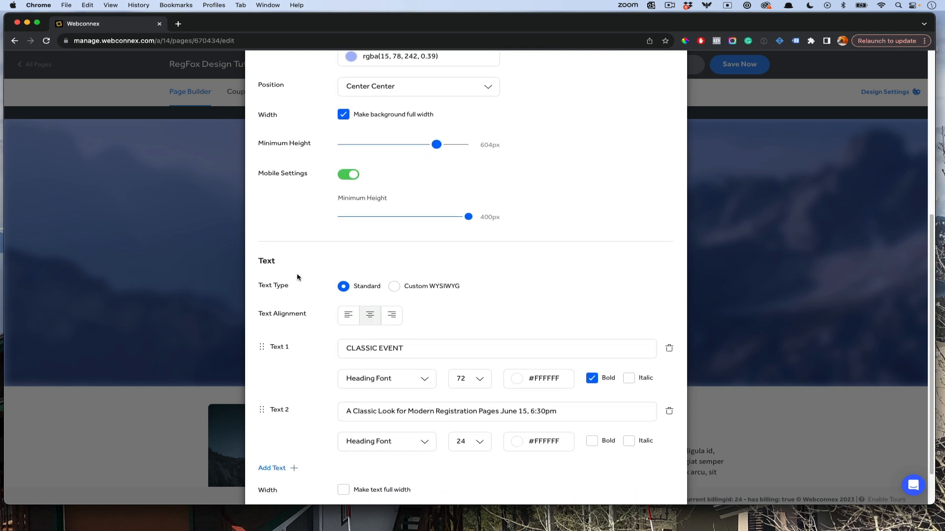
{"action": "scroll", "coordinate": [512, 318], "scroll_direction": "down", "scroll_amount": 1}
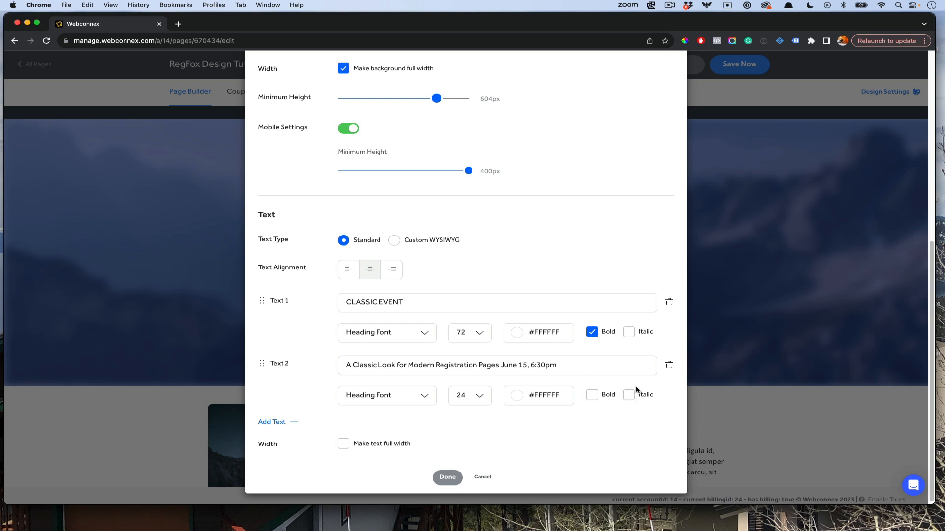
{"action": "left_click", "coordinate": [474, 400]}
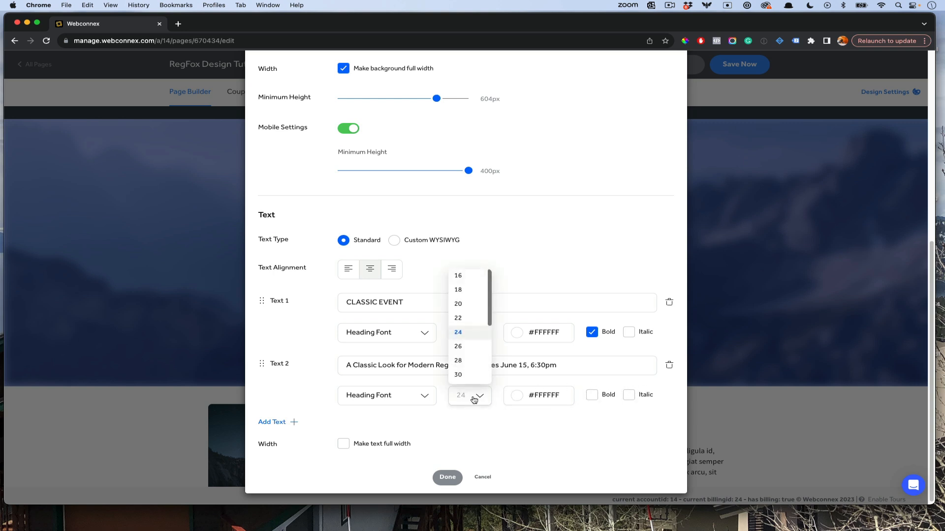
{"action": "left_click", "coordinate": [416, 400]}
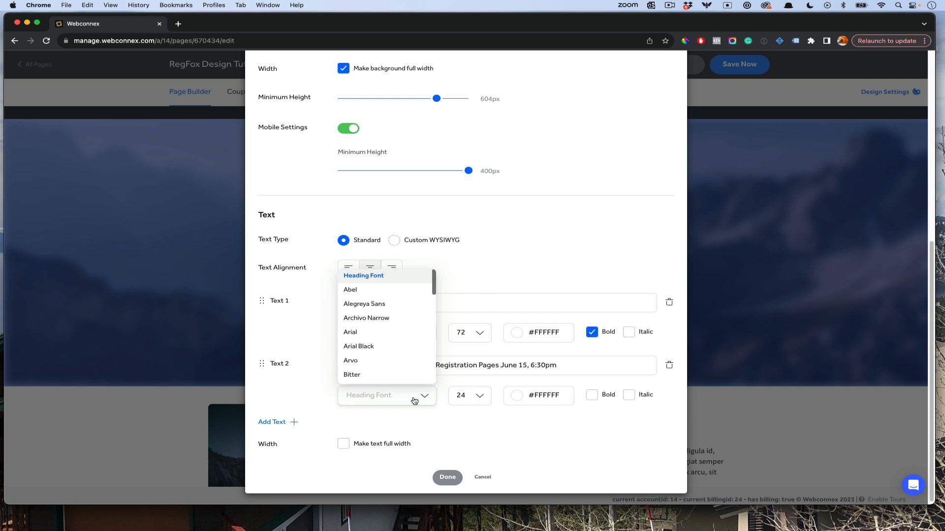
{"action": "left_click", "coordinate": [472, 433]}
Add a third banner text line reading "Registration Open Now" in bold at size 36, and apply the banner settings.
{"action": "left_click", "coordinate": [282, 423]}
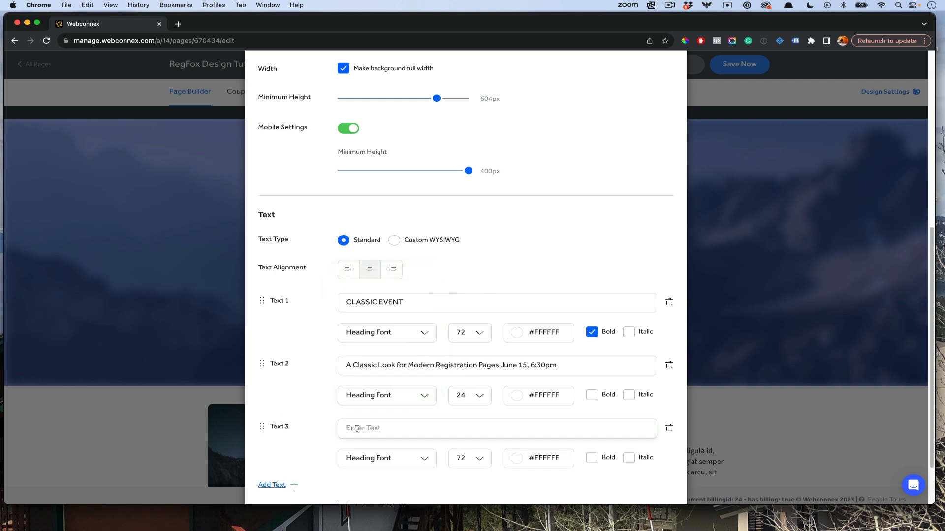
{"action": "type", "text": "Registration Open Now"}
{"action": "left_click", "coordinate": [459, 459]}
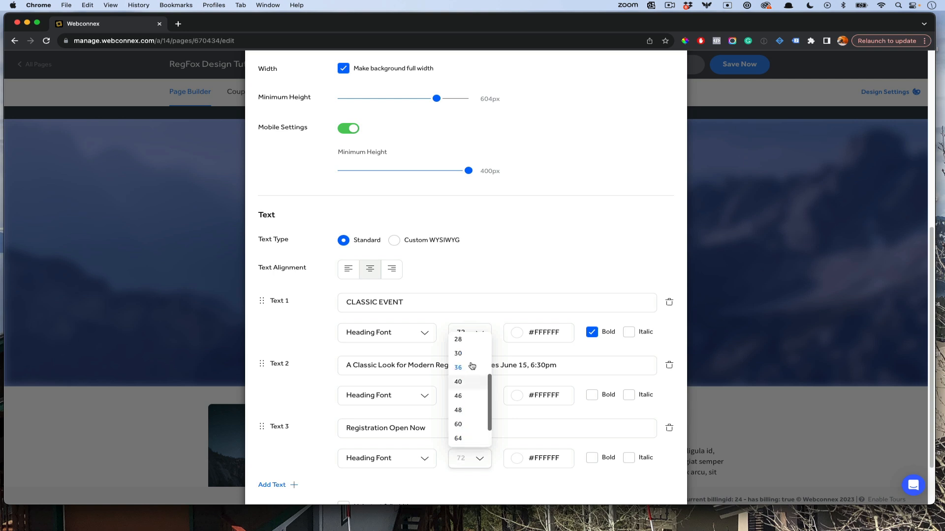
{"action": "left_click", "coordinate": [471, 366]}
{"action": "left_click", "coordinate": [593, 458]}
{"action": "scroll", "coordinate": [404, 470], "scroll_direction": "down", "scroll_amount": 3}
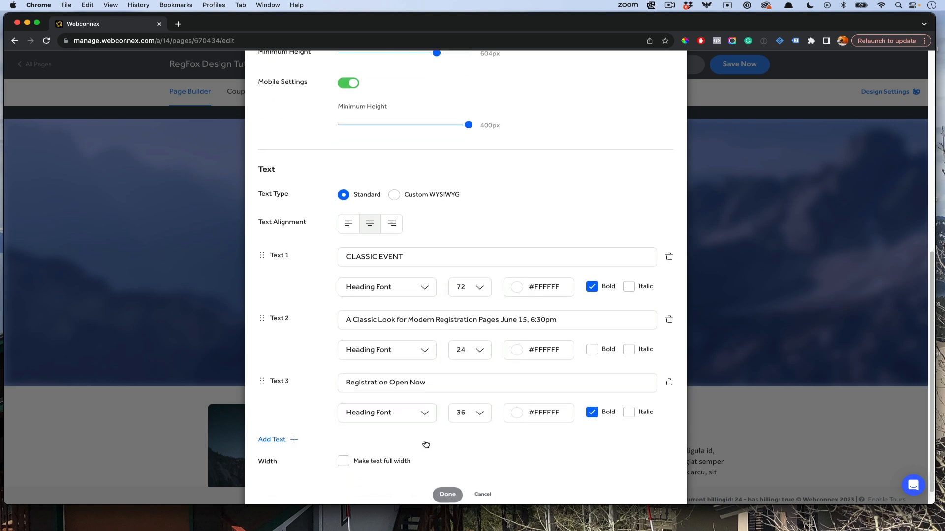
{"action": "left_click", "coordinate": [446, 475]}
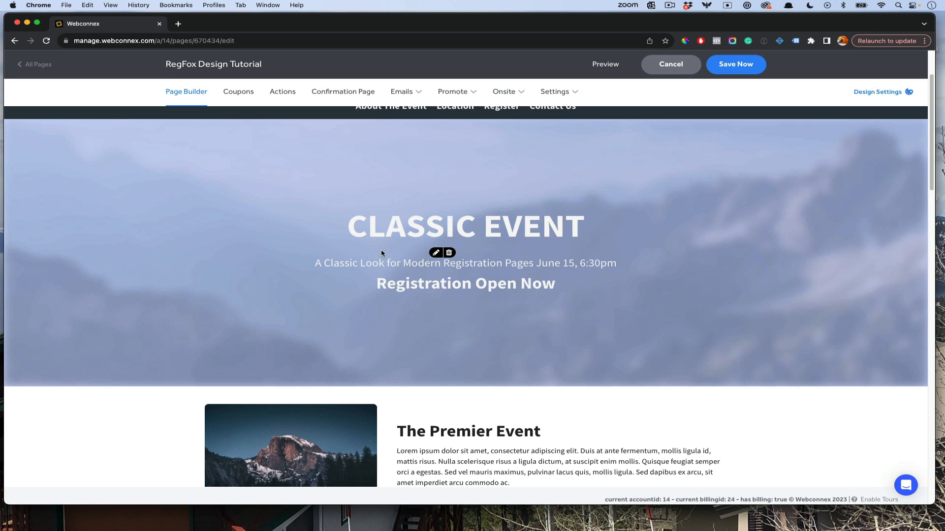
Reopen the banner settings and delete the "Registration Open Now" text line.
{"action": "left_click", "coordinate": [436, 253]}
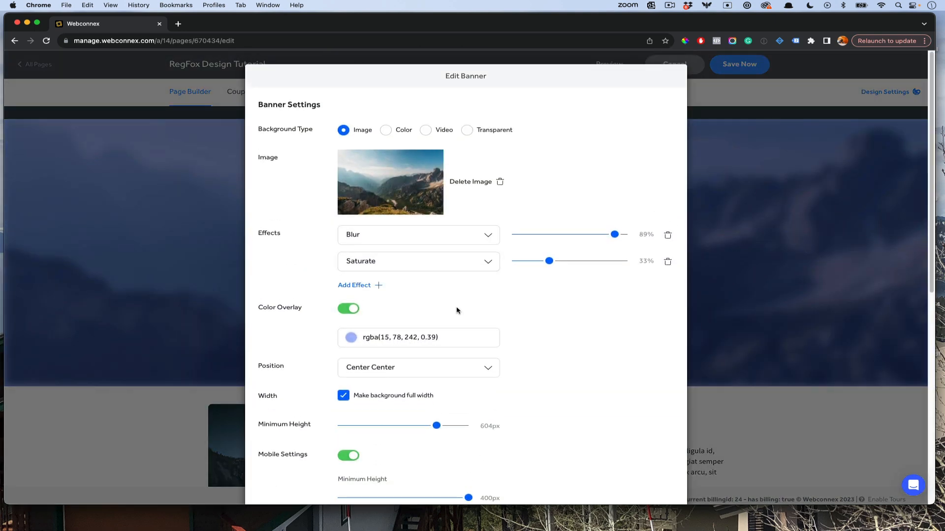
{"action": "scroll", "coordinate": [457, 310], "scroll_direction": "down", "scroll_amount": 5}
{"action": "scroll", "coordinate": [457, 310], "scroll_direction": "down", "scroll_amount": 5}
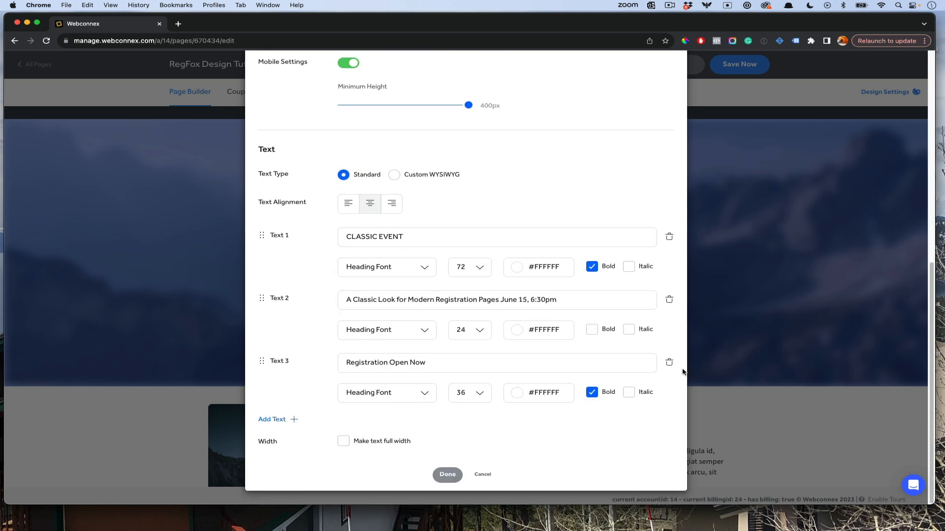
{"action": "left_click", "coordinate": [670, 365]}
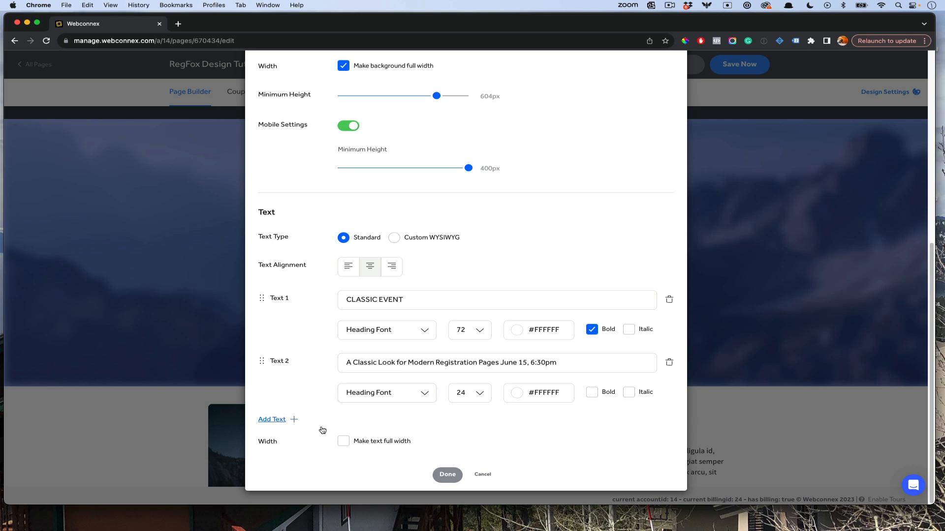
Make the banner text full width, trying left and right alignment before returning it to centered.
{"action": "left_click", "coordinate": [343, 443]}
{"action": "left_click", "coordinate": [348, 266]}
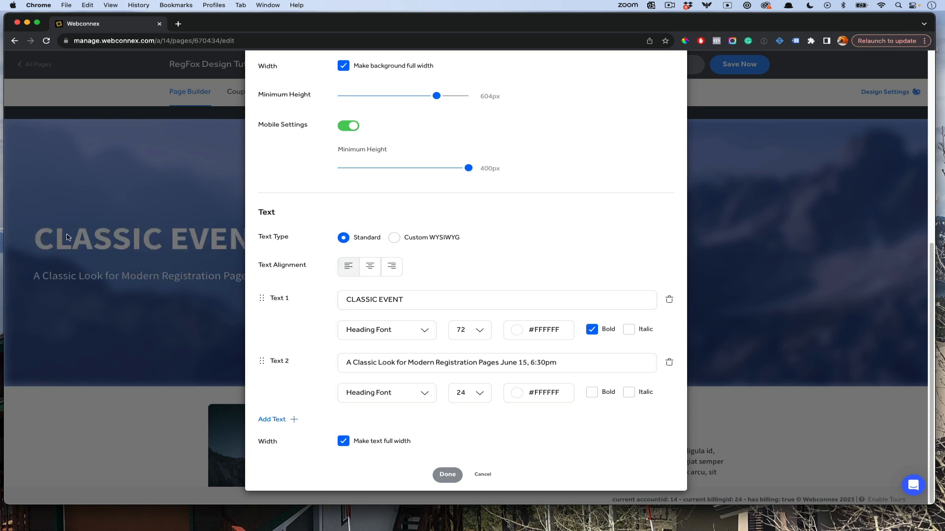
{"action": "left_click", "coordinate": [391, 267]}
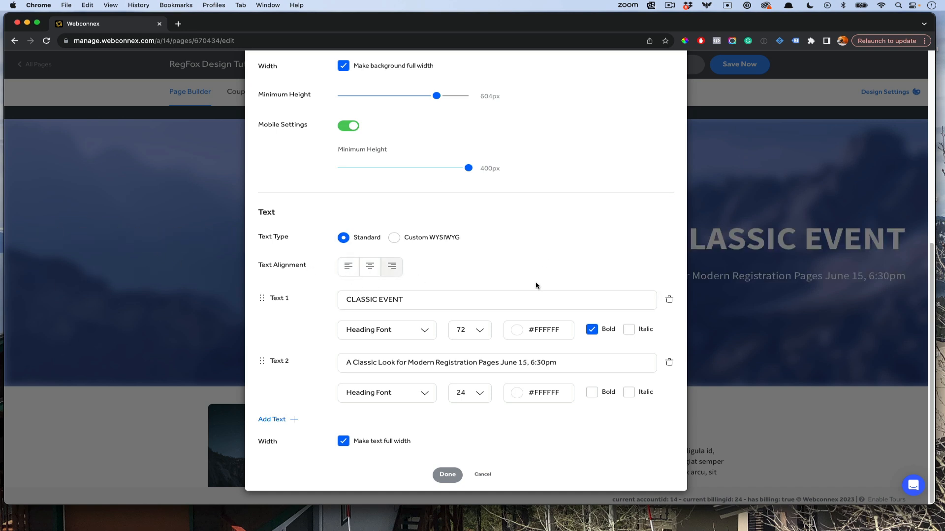
{"action": "left_click", "coordinate": [374, 272]}
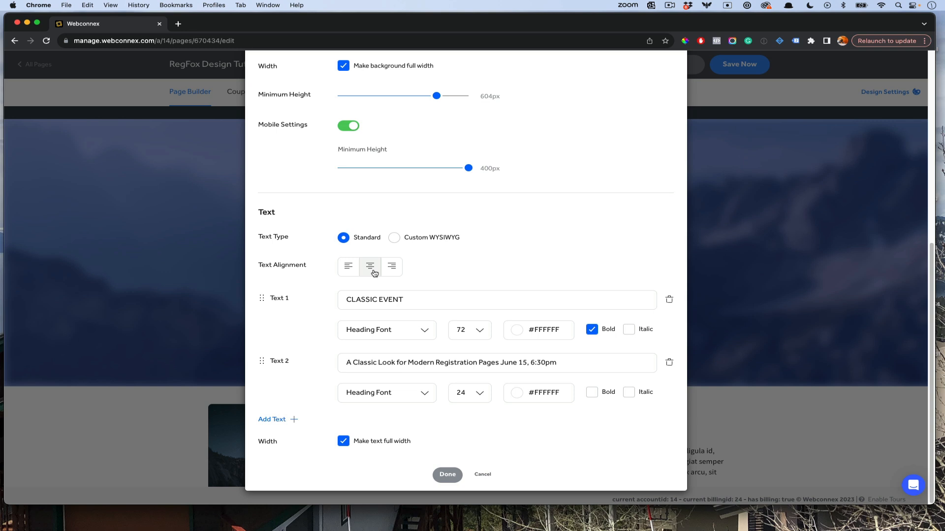
Switch the banner's text type to Custom WYSIWYG and back to Standard.
{"action": "left_click", "coordinate": [394, 239]}
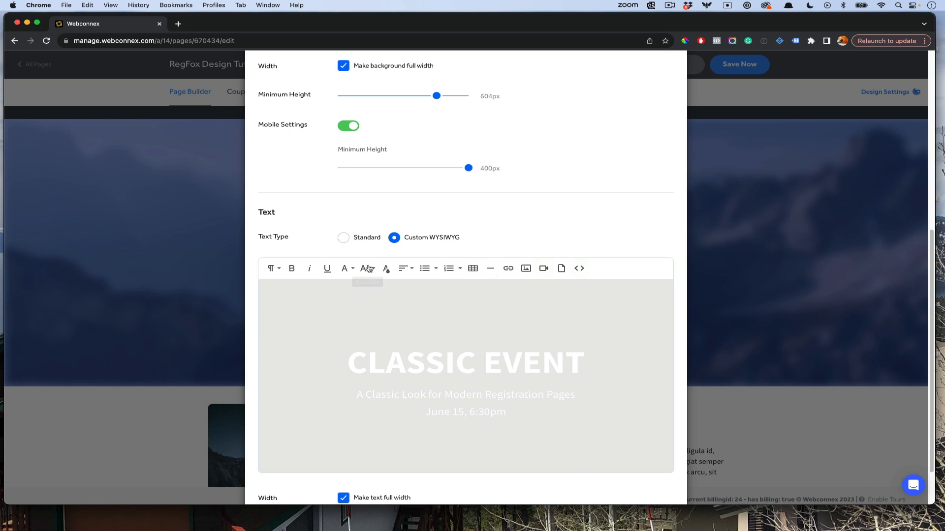
{"action": "left_click", "coordinate": [345, 238]}
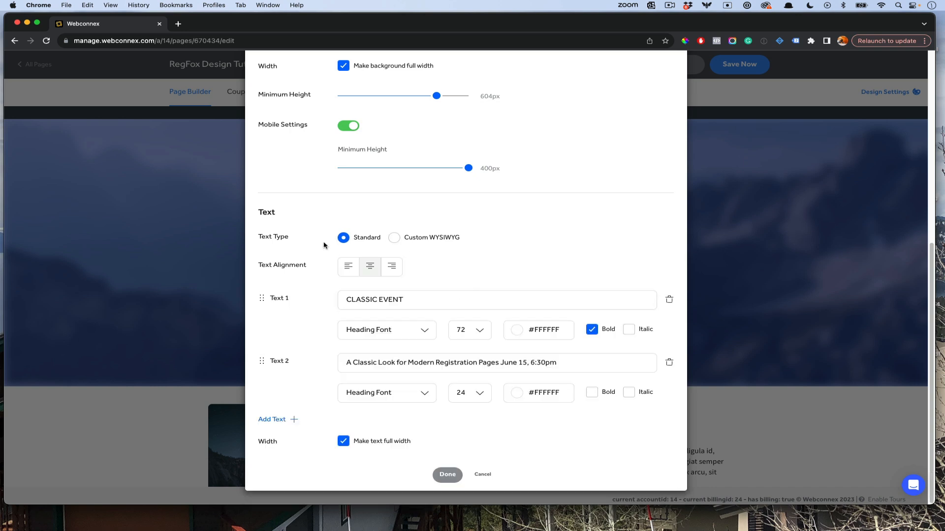
Change the banner's background type to Color and set the background color to dark red, #450000.
{"action": "scroll", "coordinate": [433, 388], "scroll_direction": "up", "scroll_amount": 3}
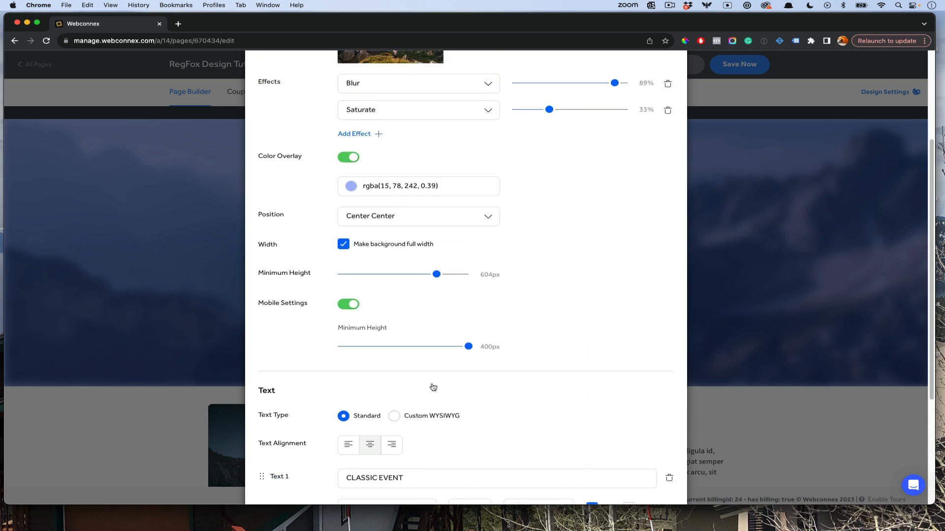
{"action": "scroll", "coordinate": [432, 388], "scroll_direction": "up", "scroll_amount": 3}
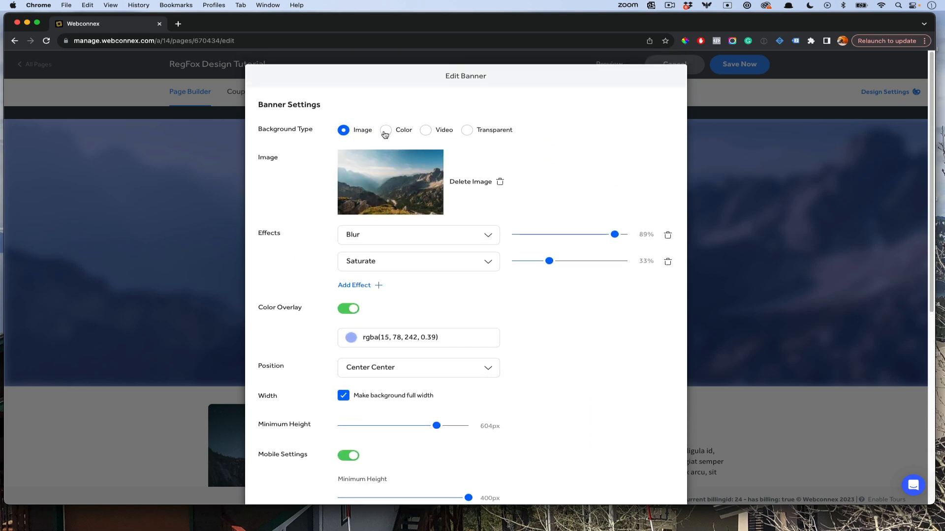
{"action": "left_click", "coordinate": [388, 132]}
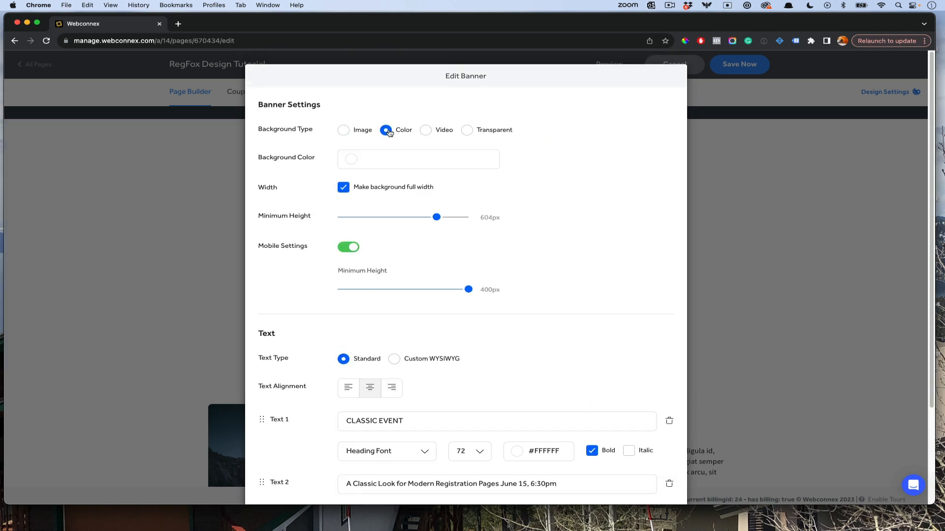
{"action": "left_click", "coordinate": [348, 166]}
{"action": "left_click_drag", "start_coordinate": [375, 89], "coordinate": [406, 98]}
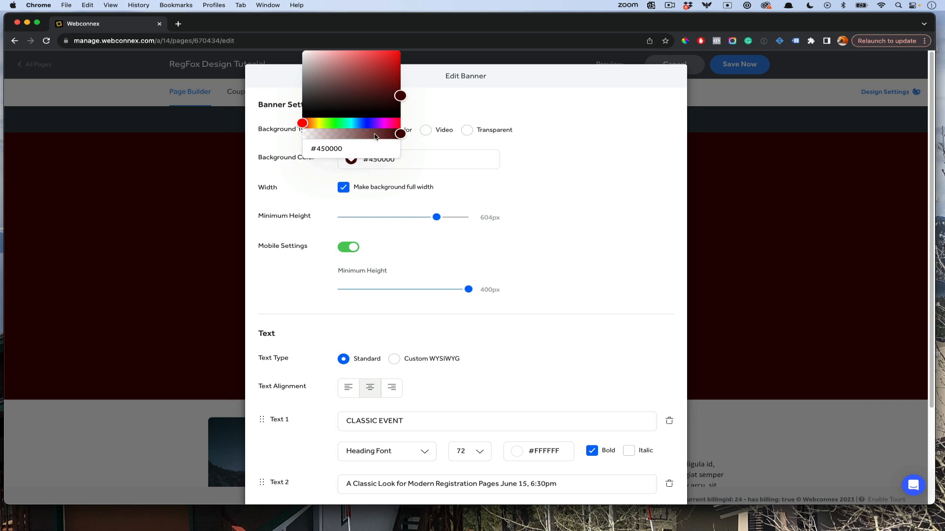
{"action": "left_click", "coordinate": [459, 144]}
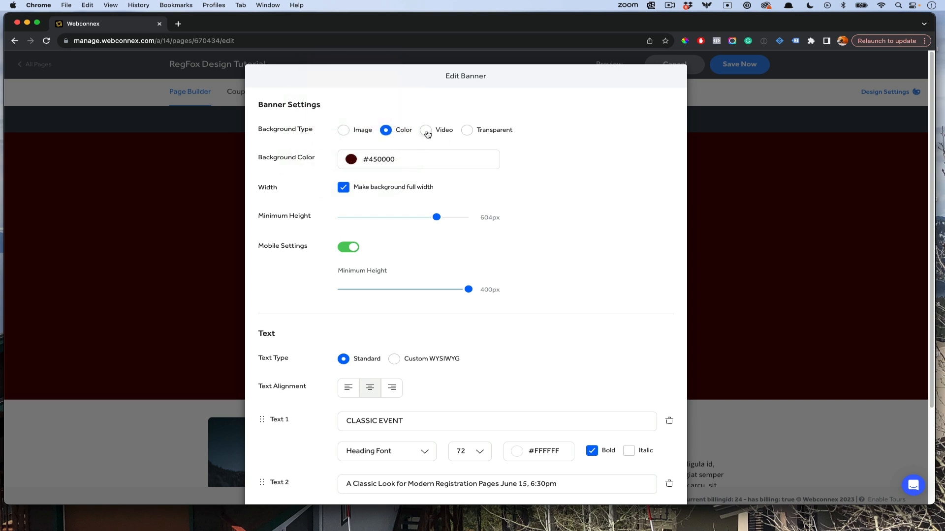
Set the banner background to Video, using the share link copied from YouTube's "Epic Free Stock Timelapse footage" video as its URL.
{"action": "left_click", "coordinate": [426, 131]}
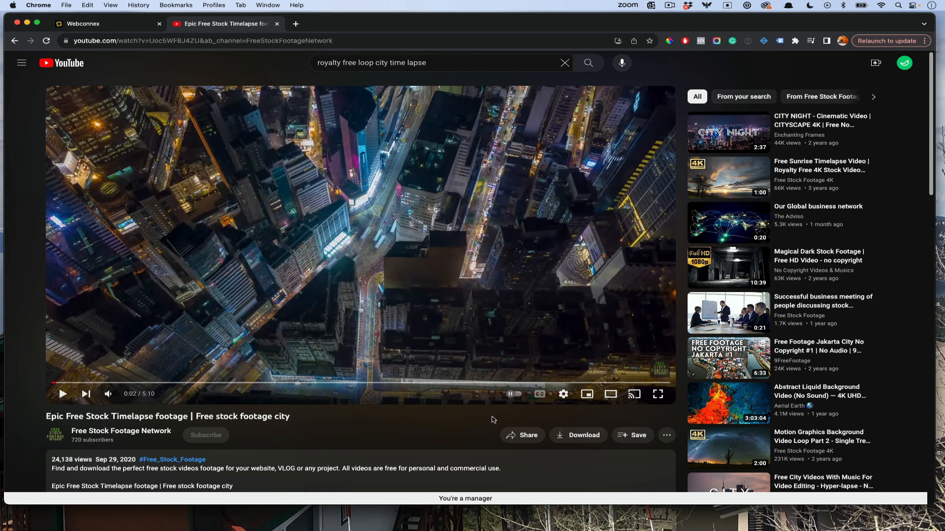
{"action": "left_click", "coordinate": [522, 435]}
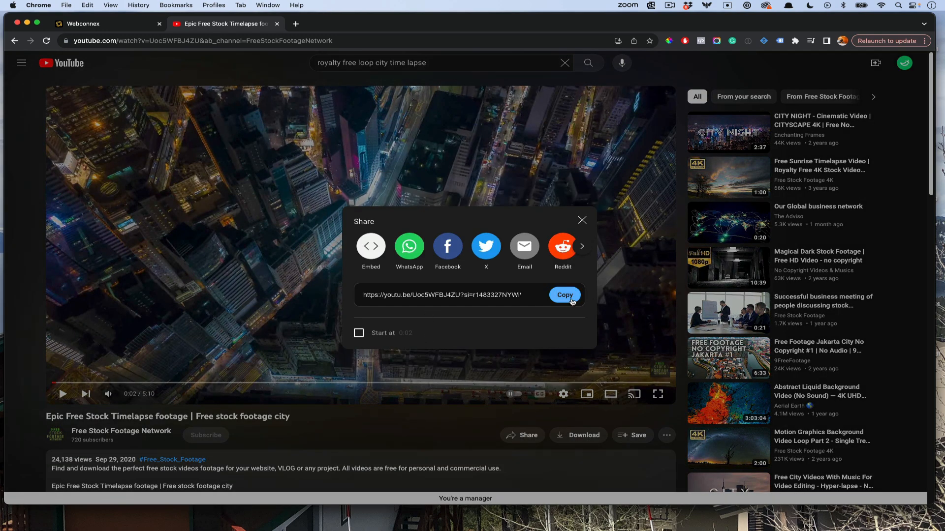
{"action": "left_click", "coordinate": [565, 295]}
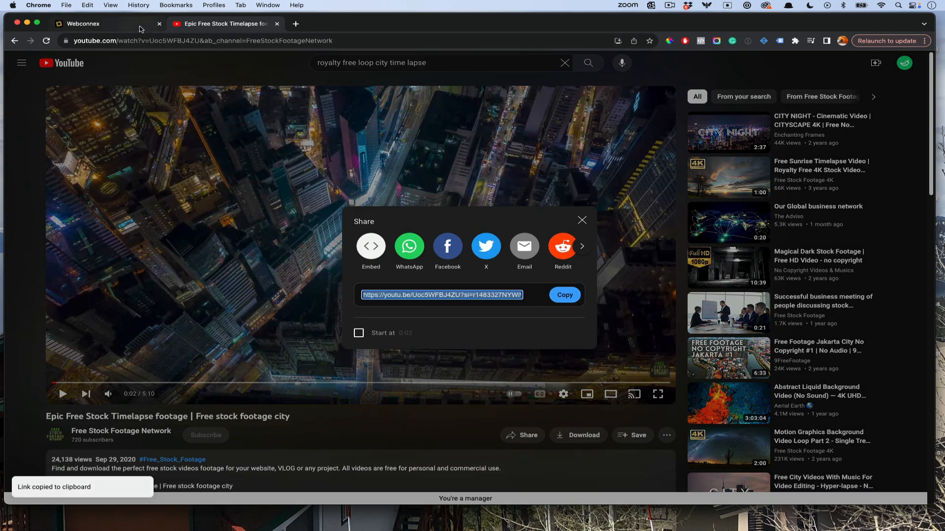
{"action": "left_click", "coordinate": [151, 28]}
{"action": "left_click", "coordinate": [377, 158]}
{"action": "key", "text": "super+v"}
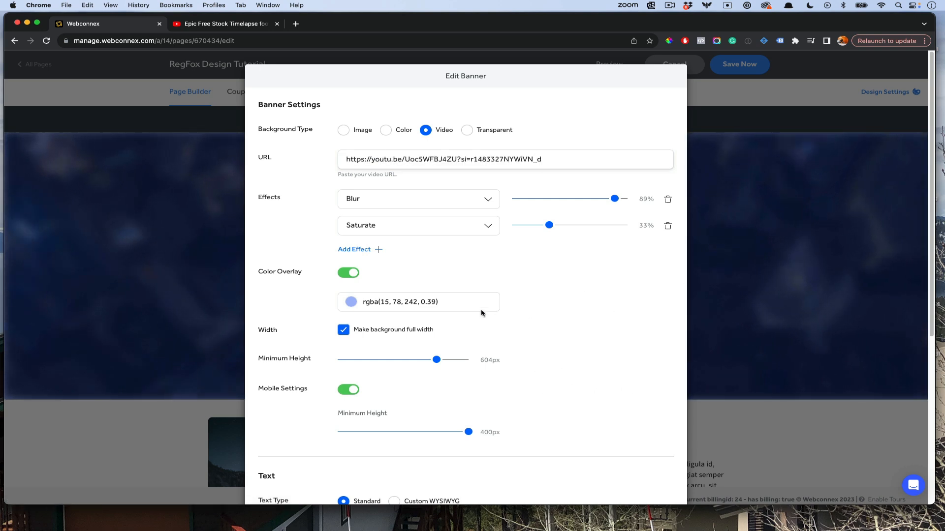
Remove the Blur and Saturate effects, turn off the color overlay, and apply the banner settings.
{"action": "left_click", "coordinate": [668, 200]}
{"action": "left_click", "coordinate": [668, 200]}
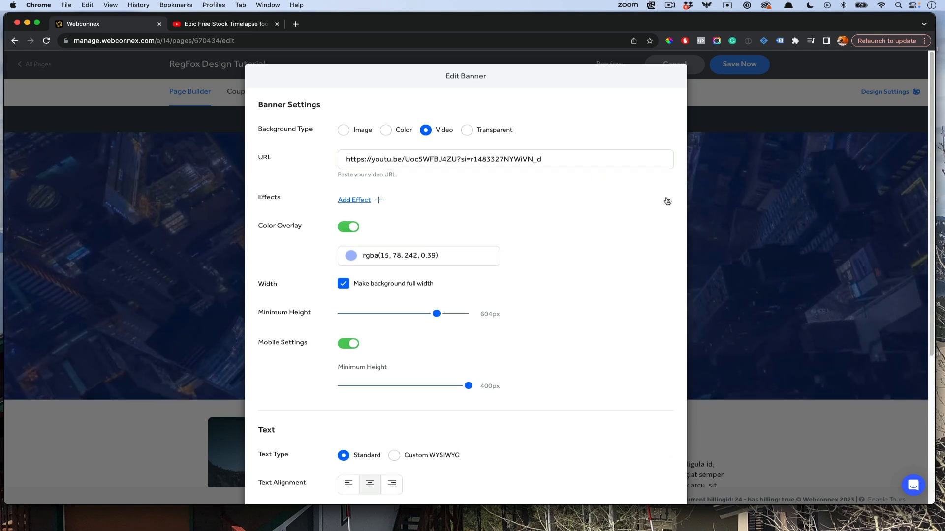
{"action": "left_click", "coordinate": [348, 227]}
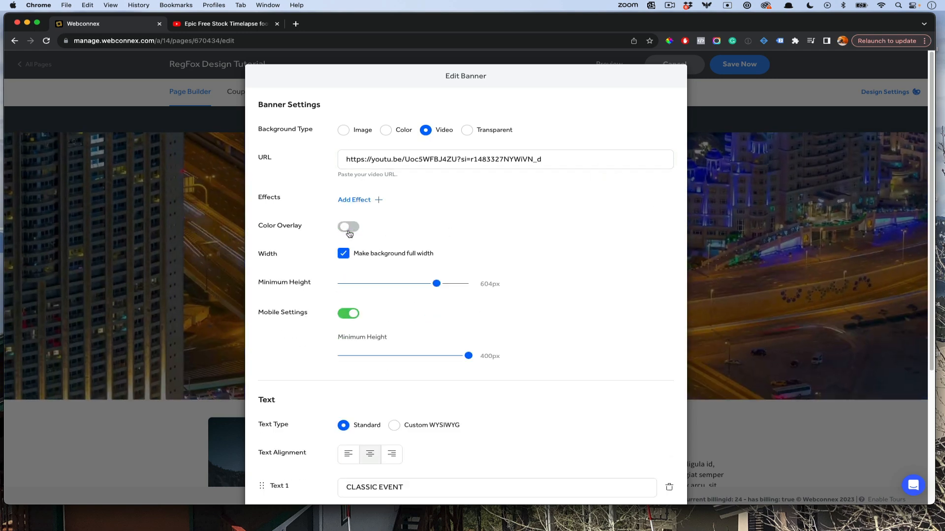
{"action": "scroll", "coordinate": [449, 397], "scroll_direction": "down", "scroll_amount": 5}
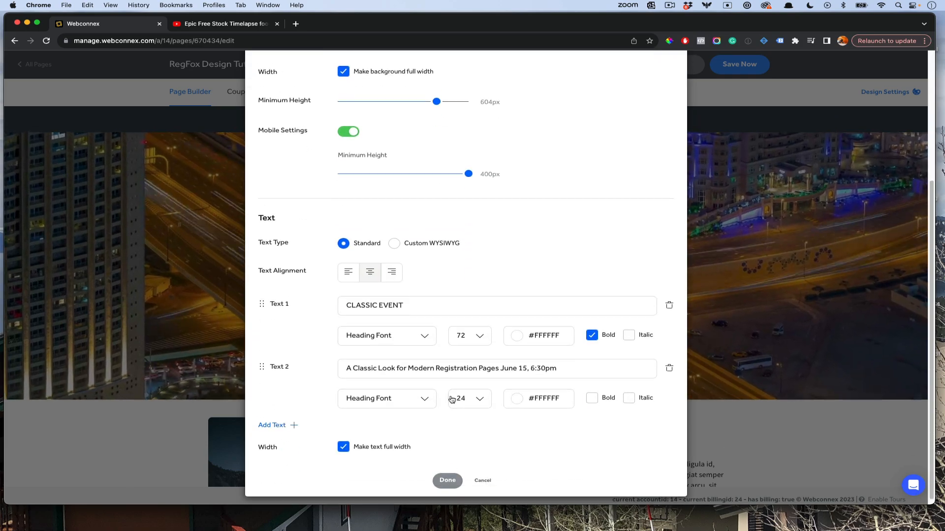
{"action": "left_click", "coordinate": [454, 480]}
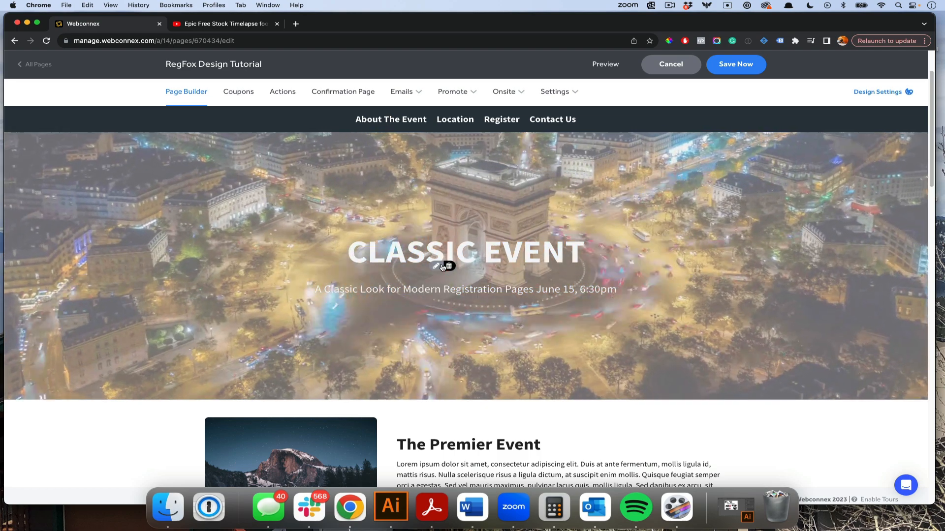
Turn on the banner's color overlay, set it to dark blue, rgba(1, 36, 124, 0.61), and apply the banner settings.
{"action": "left_click", "coordinate": [436, 266]}
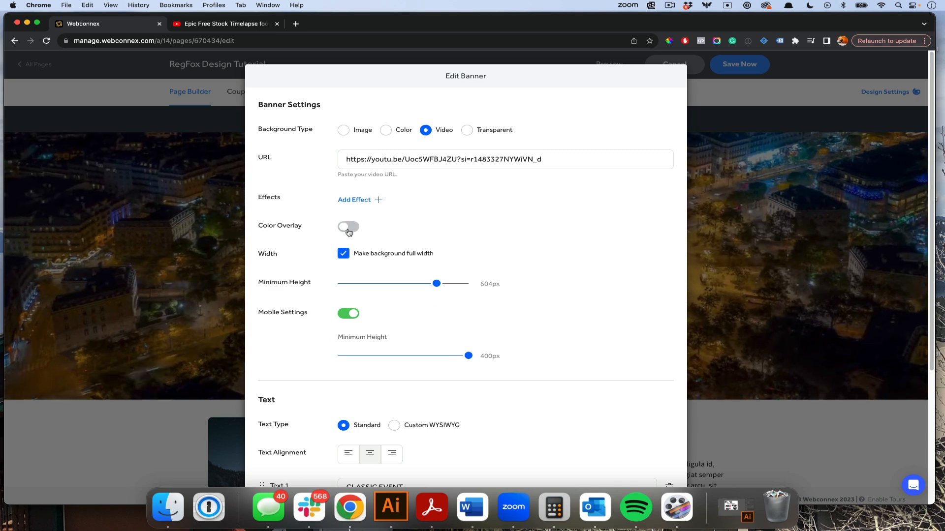
{"action": "left_click", "coordinate": [349, 227]}
{"action": "left_click", "coordinate": [364, 255]}
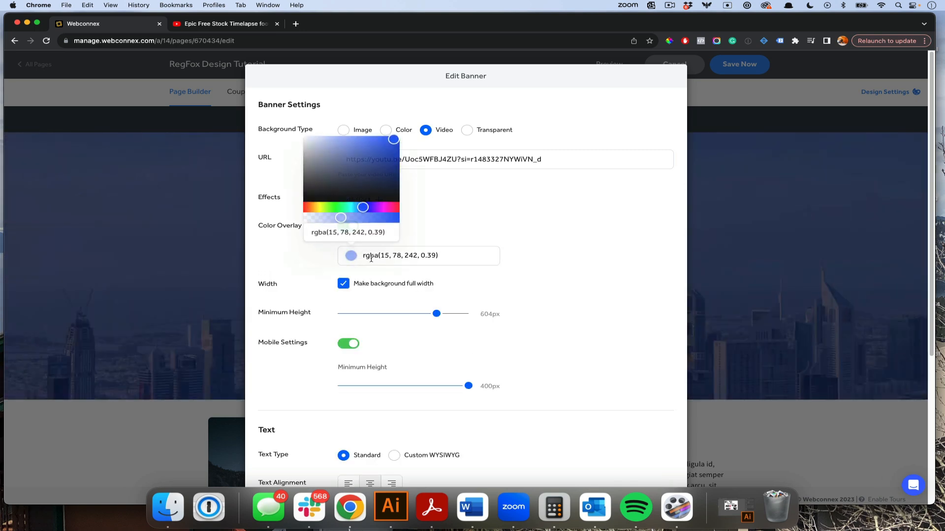
{"action": "left_click_drag", "start_coordinate": [394, 151], "coordinate": [400, 165]}
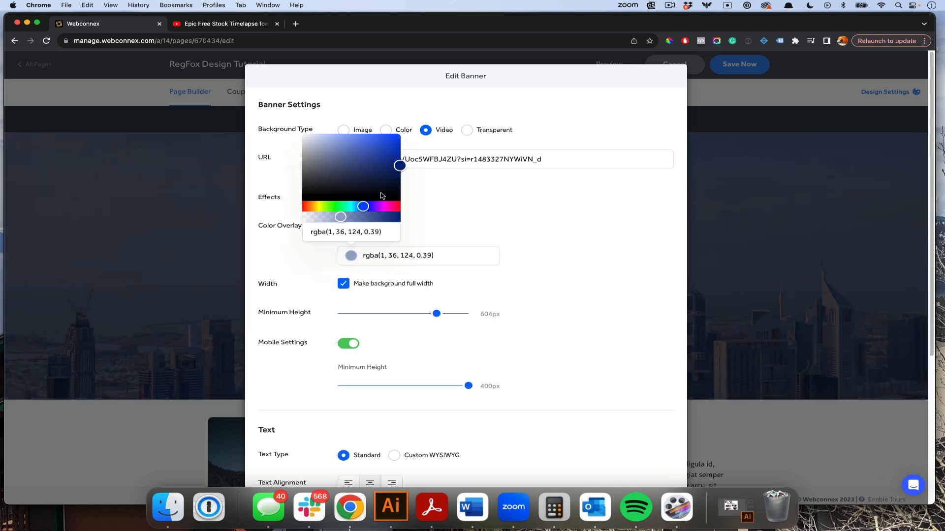
{"action": "left_click", "coordinate": [427, 223]}
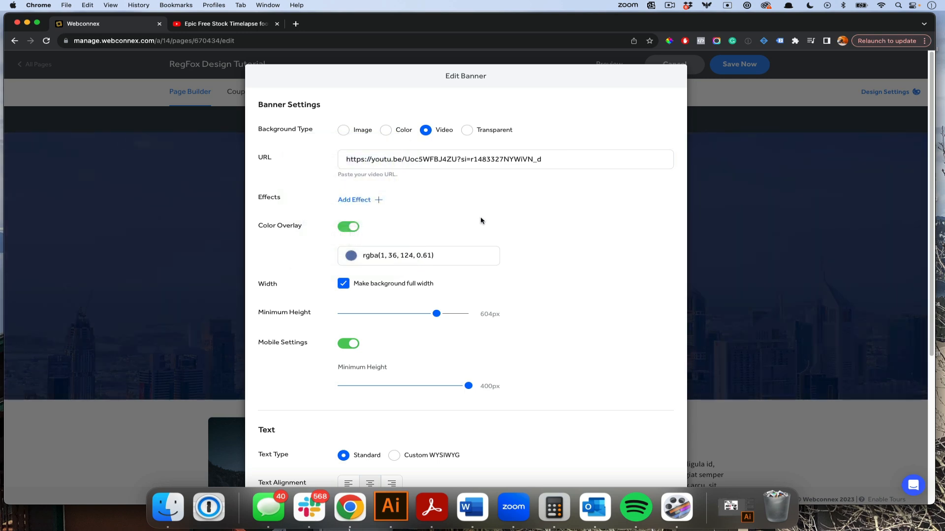
{"action": "scroll", "coordinate": [485, 295], "scroll_direction": "down", "scroll_amount": 5}
{"action": "left_click", "coordinate": [446, 475]}
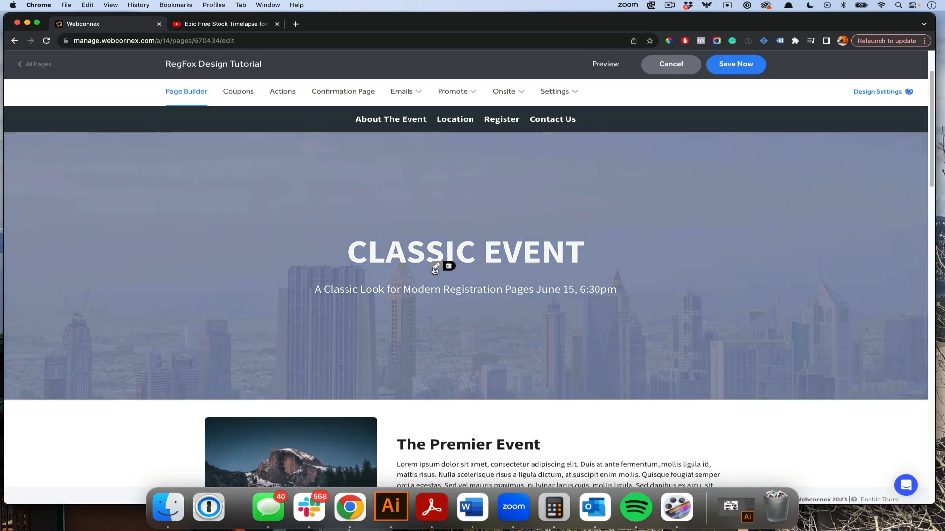
Add a Blur effect of about 87% to the banner's video background and apply the banner settings.
{"action": "left_click", "coordinate": [435, 268]}
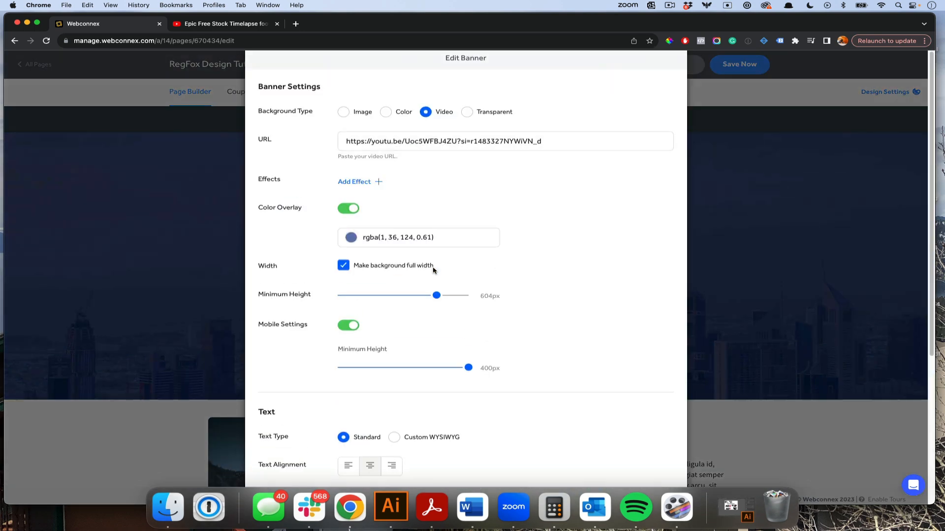
{"action": "left_click", "coordinate": [355, 196]}
{"action": "left_click_drag", "start_coordinate": [622, 198], "coordinate": [612, 198]}
{"action": "left_click", "coordinate": [456, 207]}
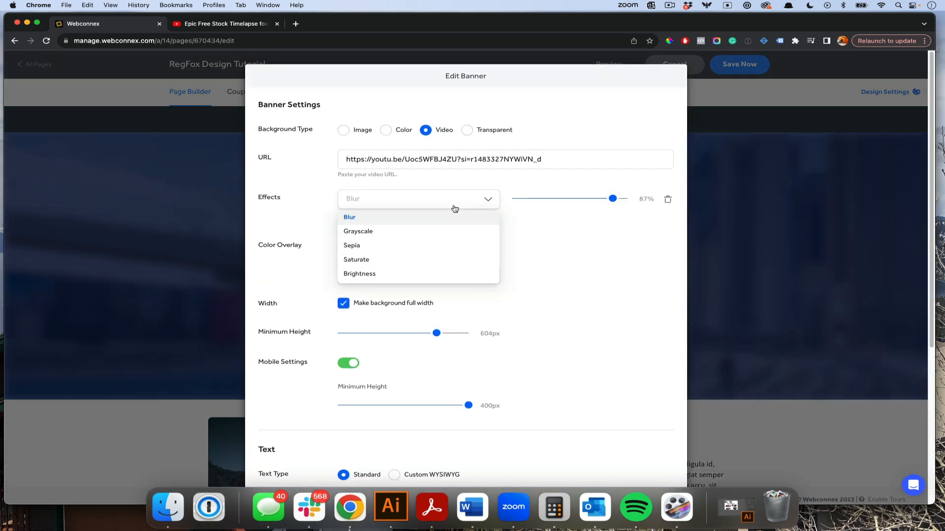
{"action": "left_click", "coordinate": [574, 301]}
{"action": "scroll", "coordinate": [574, 302], "scroll_direction": "down", "scroll_amount": 5}
{"action": "left_click", "coordinate": [448, 474]}
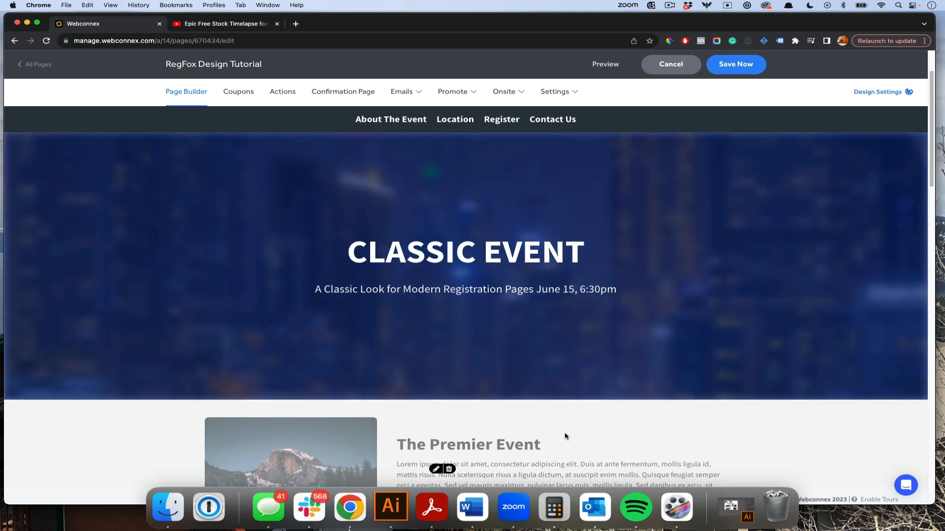
{"action": "scroll", "coordinate": [565, 437], "scroll_direction": "up", "scroll_amount": 2}
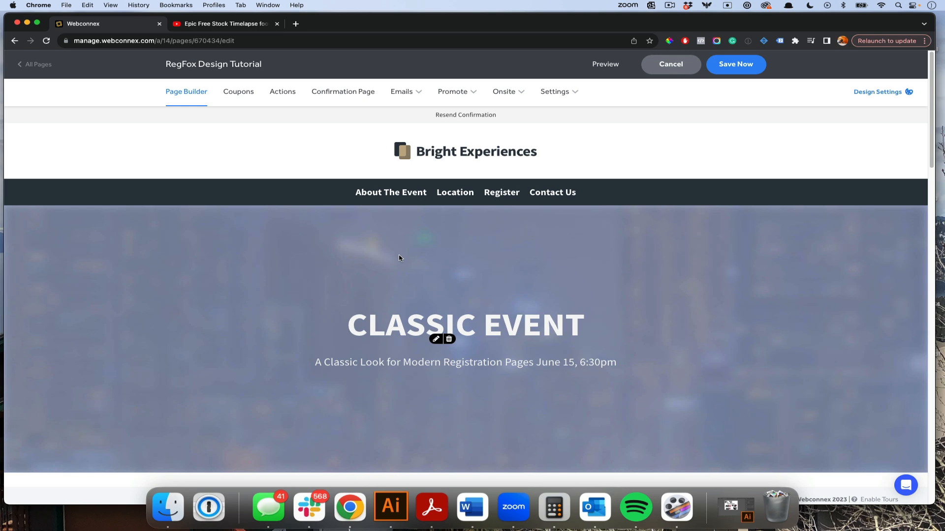